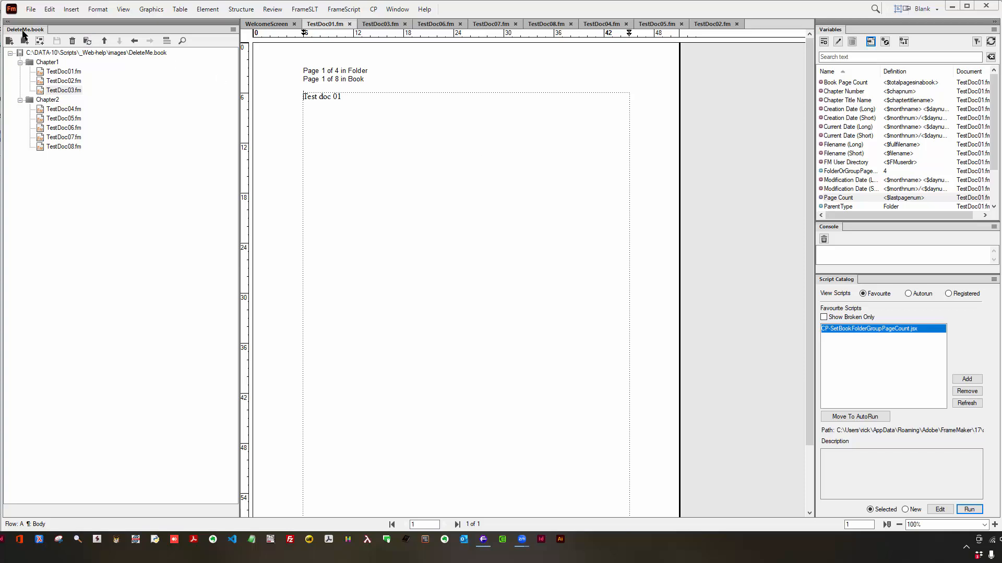
Set the page numbering of TestDoc01.fm in Chapter1 to start at first page 1 in Numeric format.
left_click(52, 73)
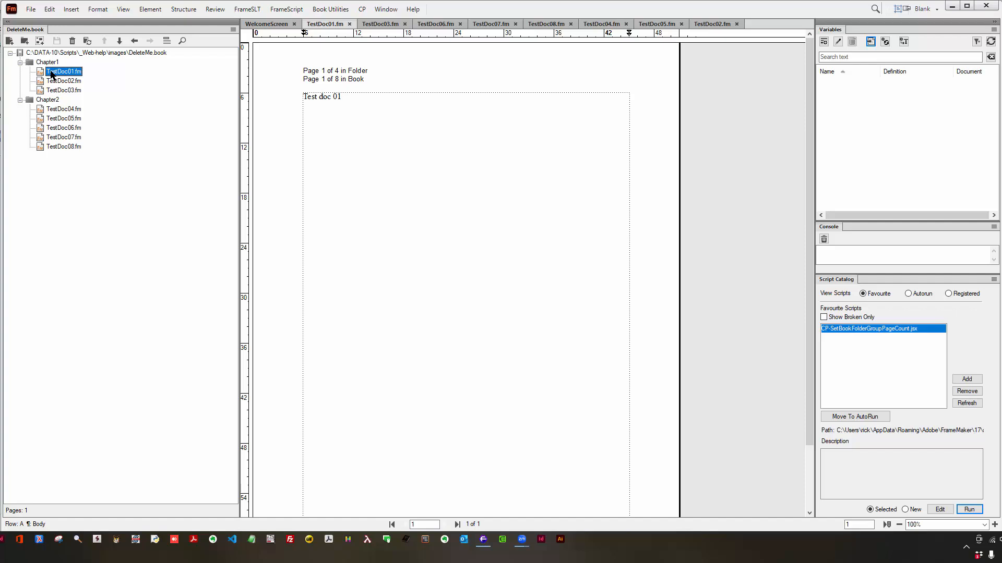
left_click(31, 62)
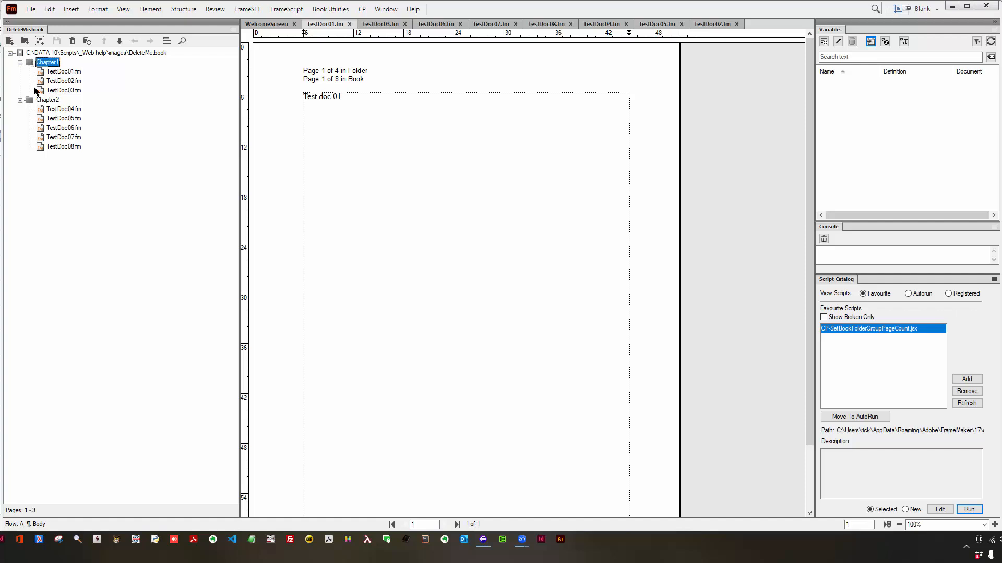
left_click(31, 101)
left_click(58, 73)
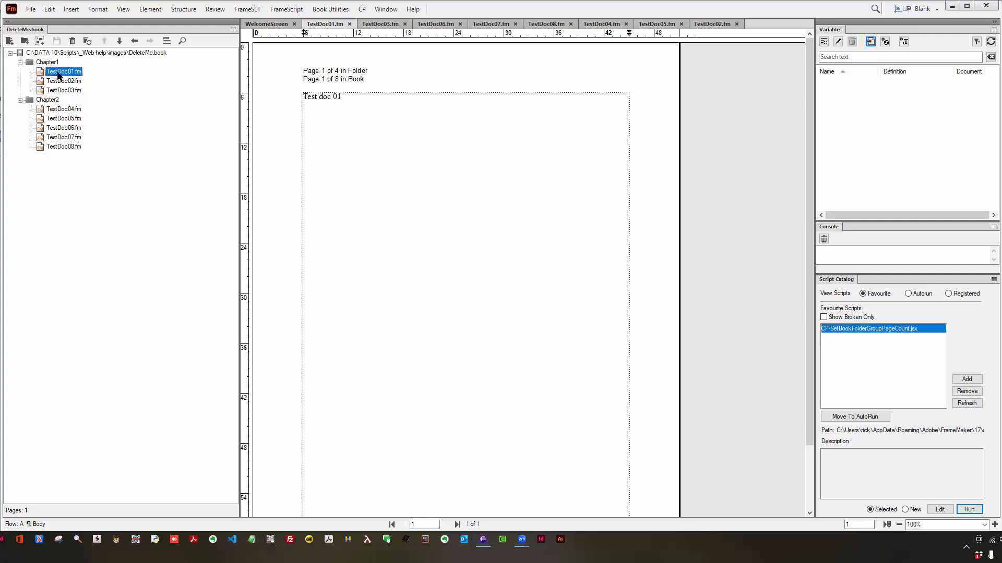
right_click(58, 76)
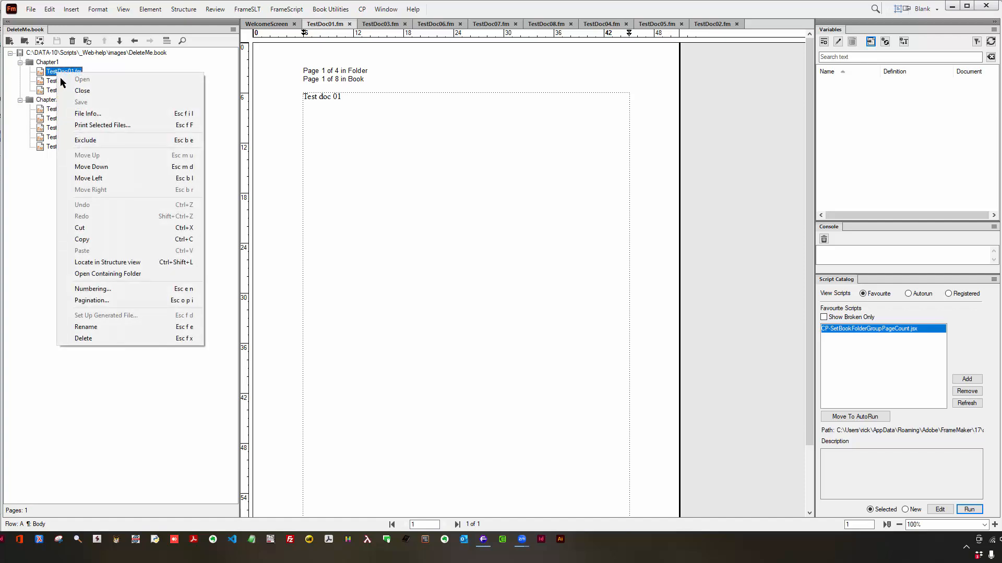
left_click(100, 288)
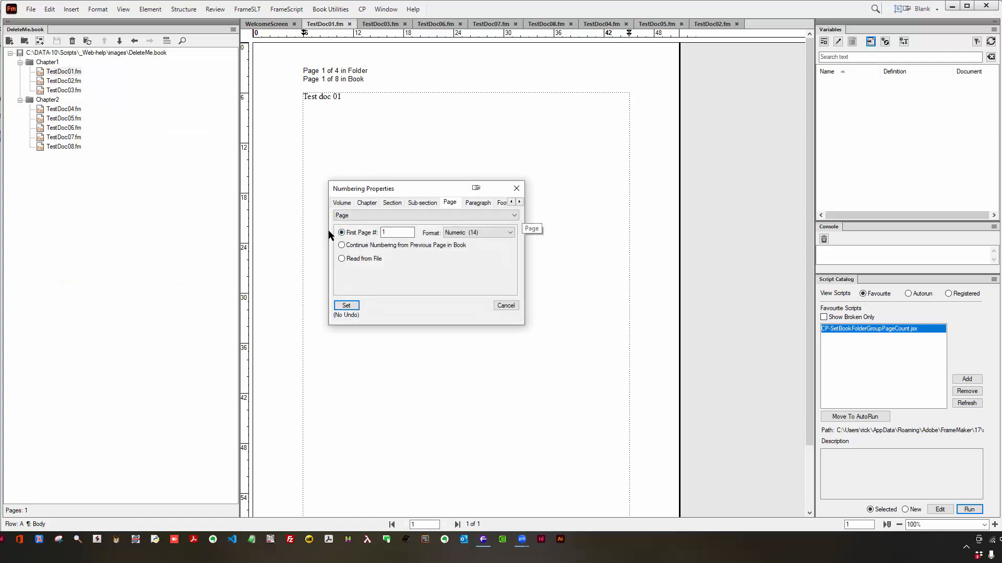
left_click(347, 306)
Check the page numbering properties of TestDoc02.fm and TestDoc03.fm together, leaving the settings without applying anything.
left_click(72, 81)
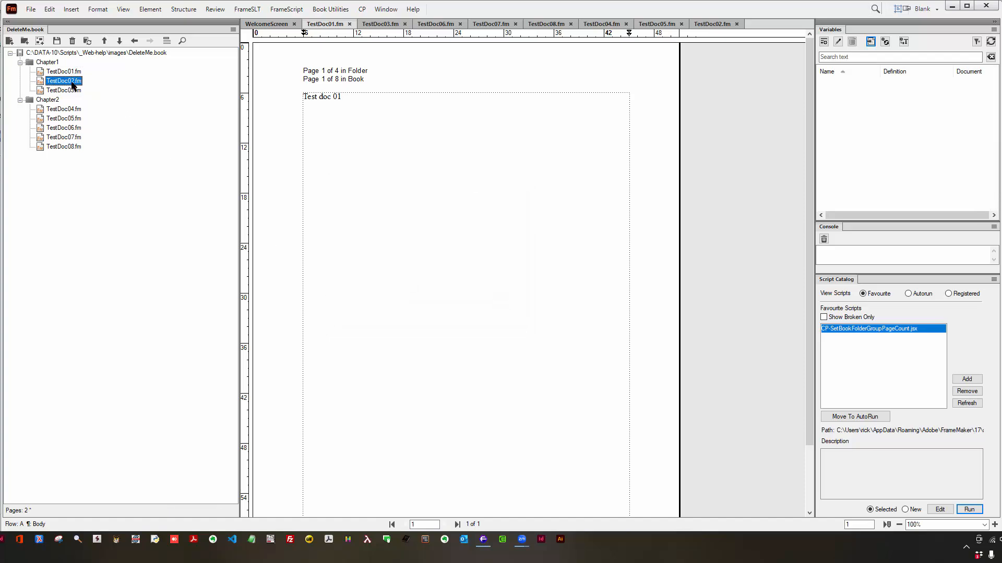
left_click(72, 90, "shift")
right_click(72, 91)
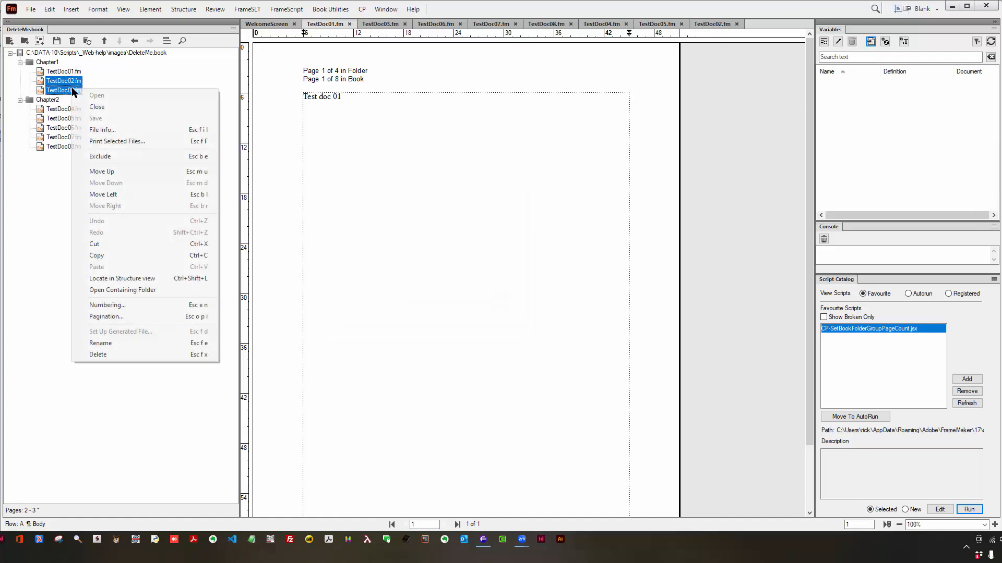
left_click(125, 309)
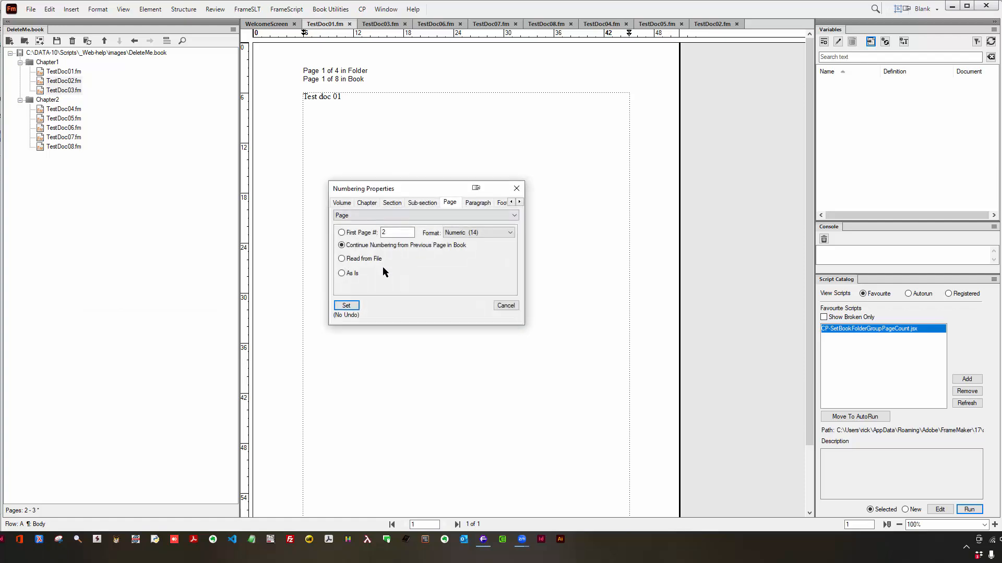
left_click(506, 306)
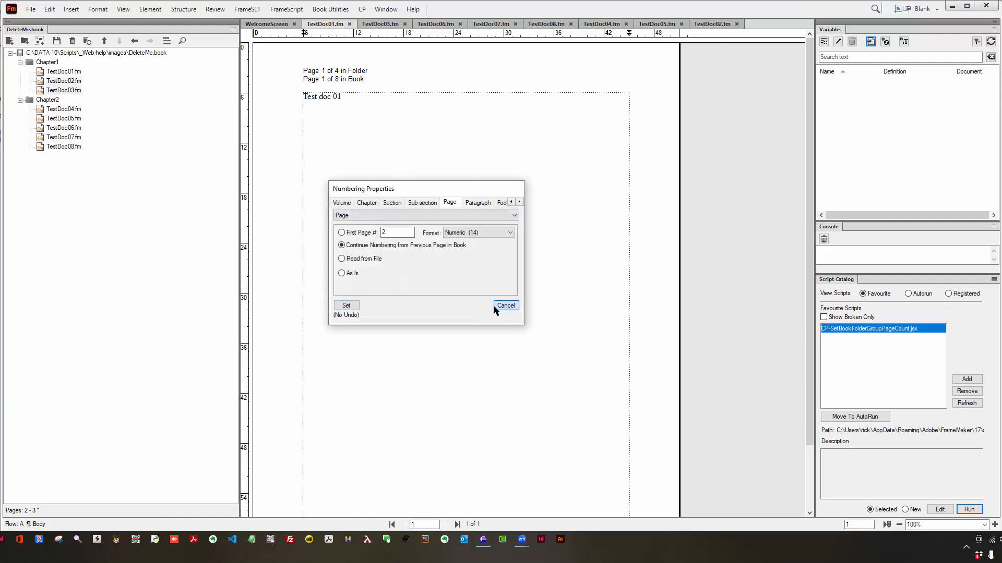
Set the page numbering of TestDoc04.fm in Chapter2 to start at first page 1 in Numeric format.
left_click(73, 110)
right_click(76, 111)
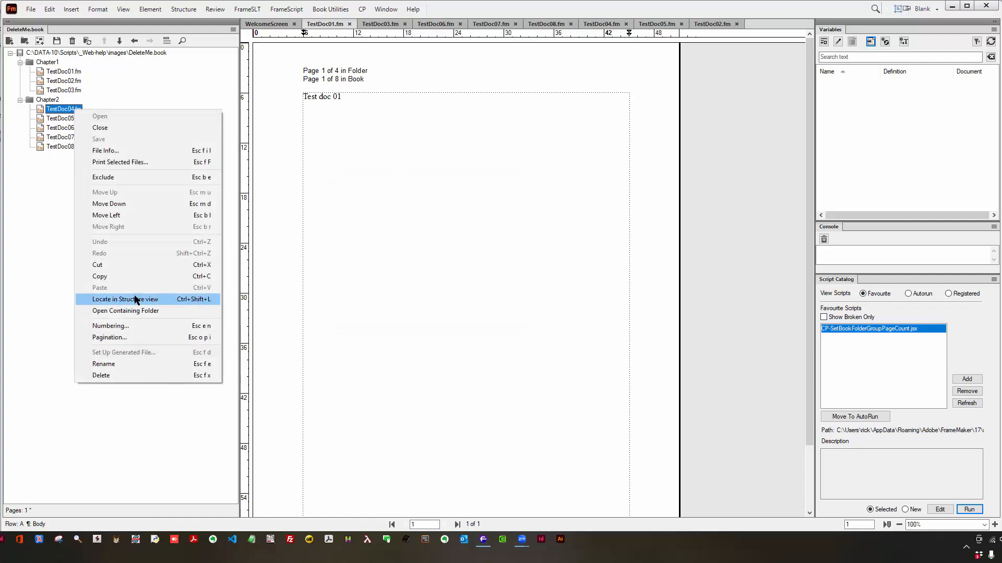
left_click(133, 327)
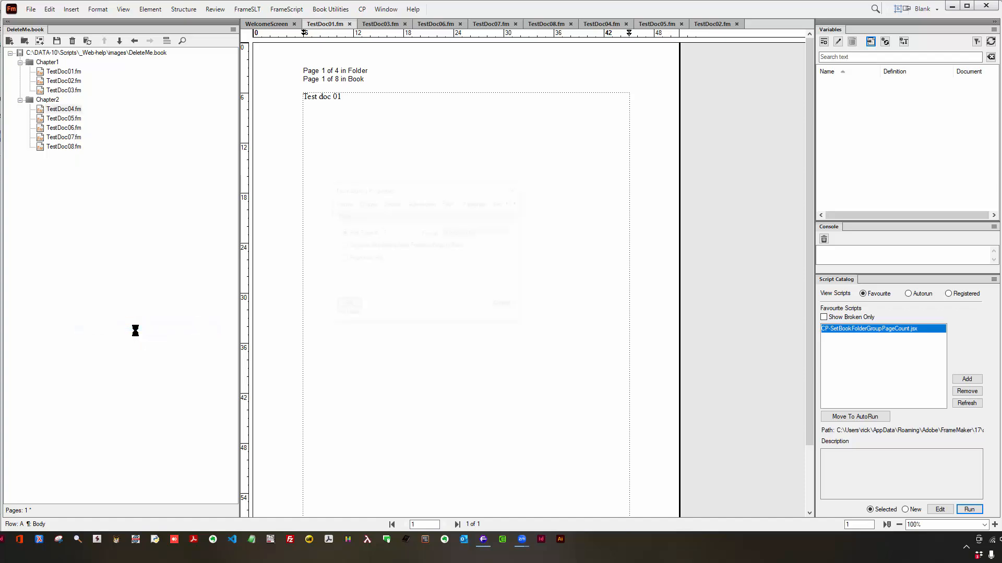
left_click(347, 306)
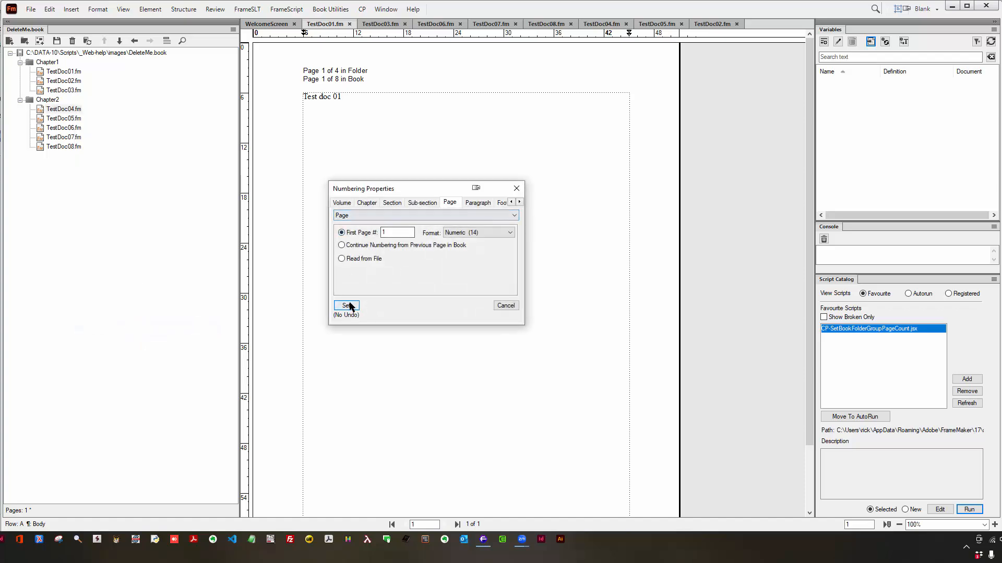
Set TestDoc05.fm through TestDoc08.fm to continue page numbering from the previous page in the book.
left_click(65, 119)
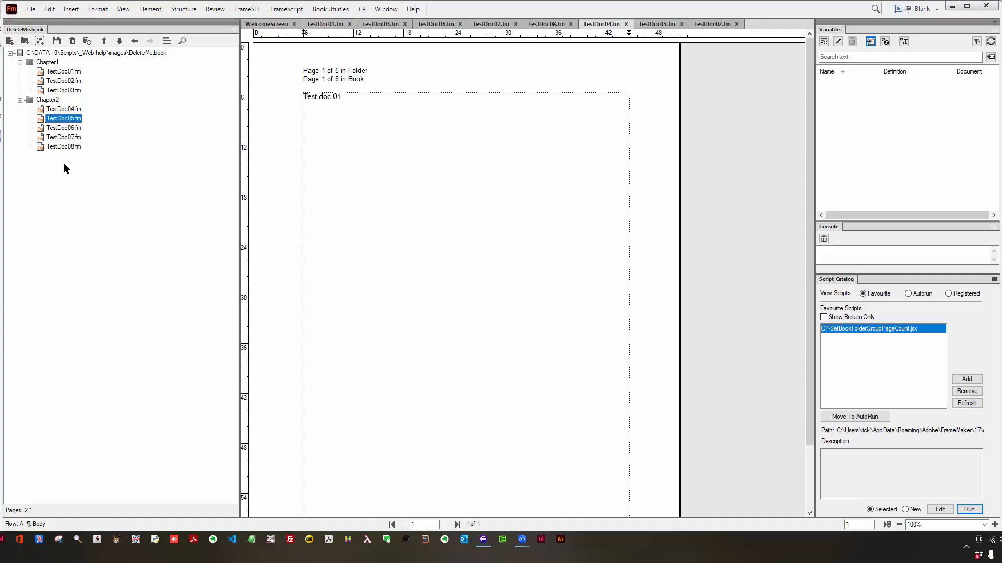
left_click(71, 148, "shift")
right_click(71, 147)
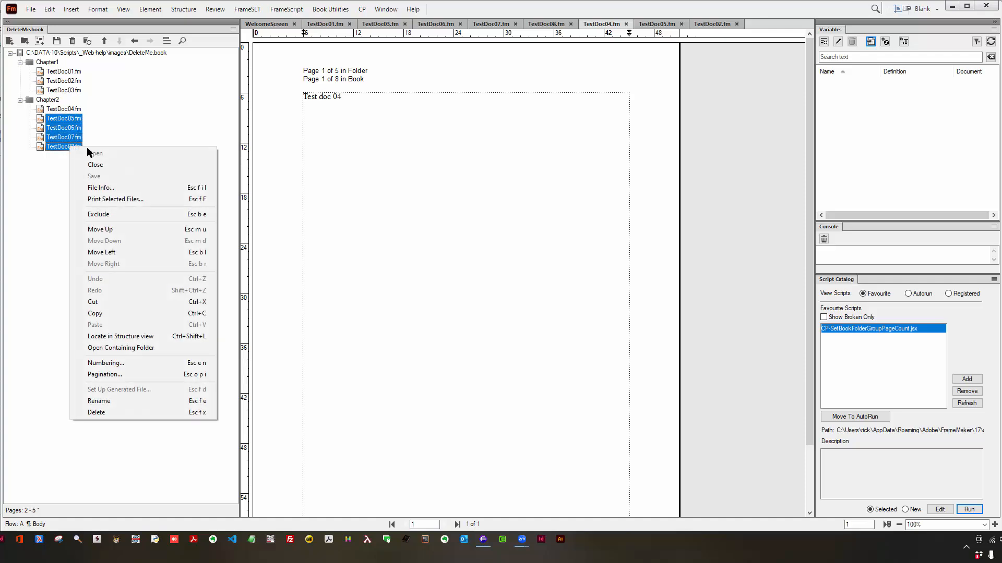
left_click(134, 364)
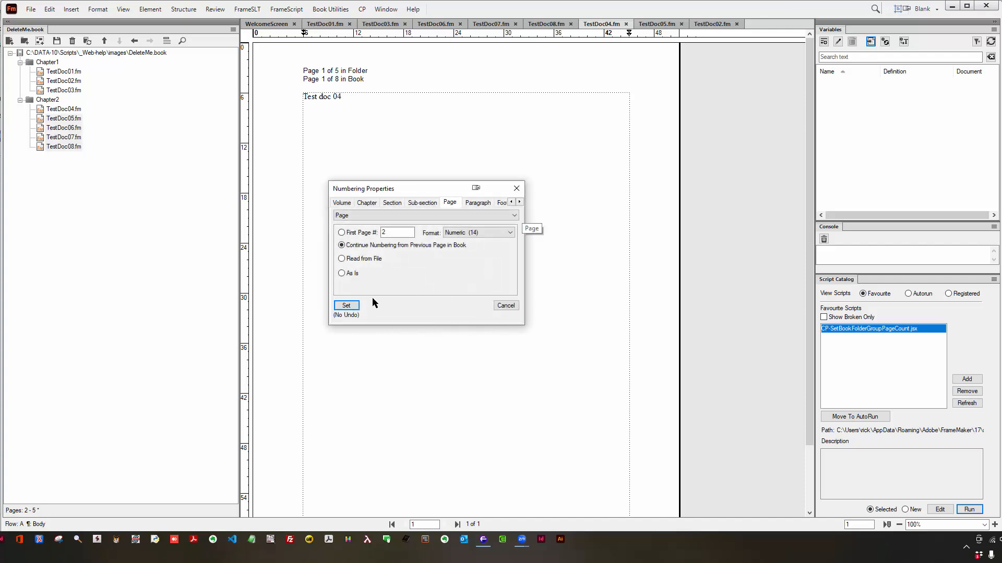
left_click(346, 306)
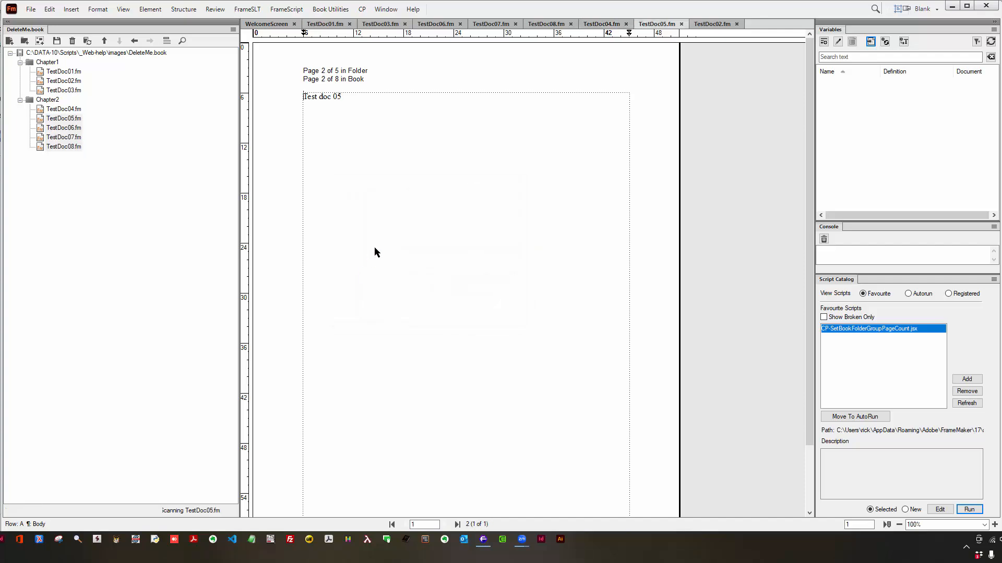
Update the DeleteMe book and run the CP-SetBookFolderGroupPageCount.jsx script on the whole book.
left_click(87, 41)
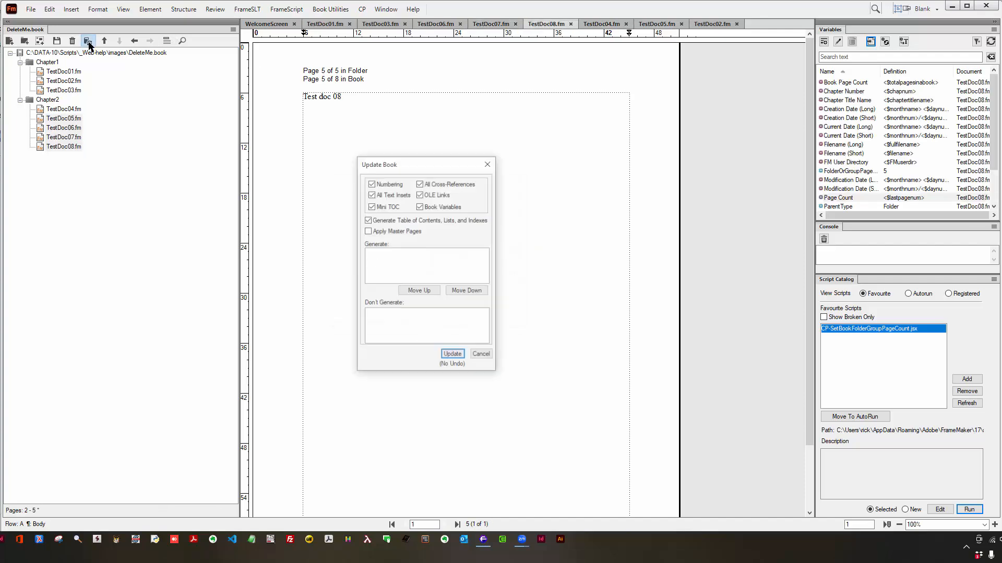
left_click(452, 357)
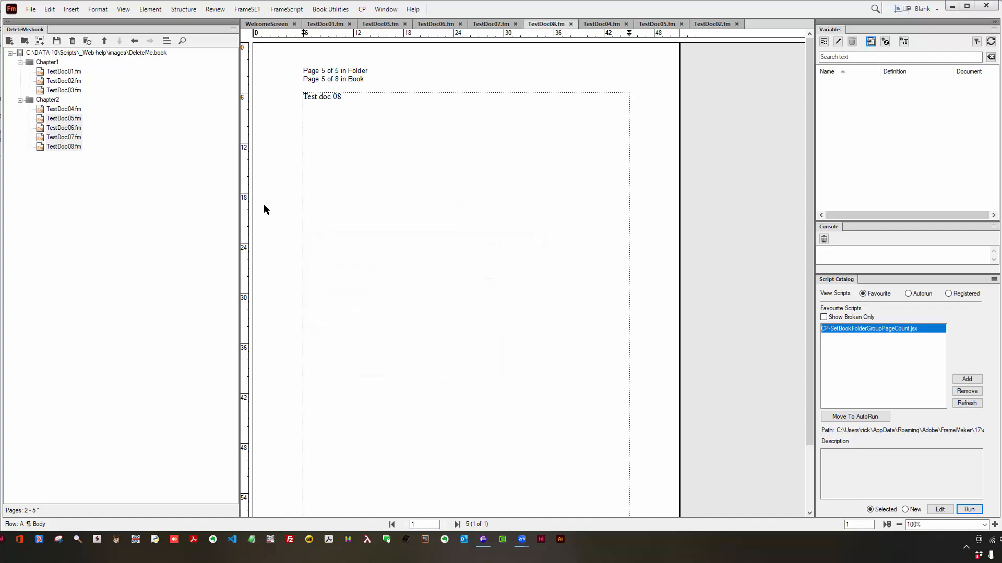
left_click(115, 53)
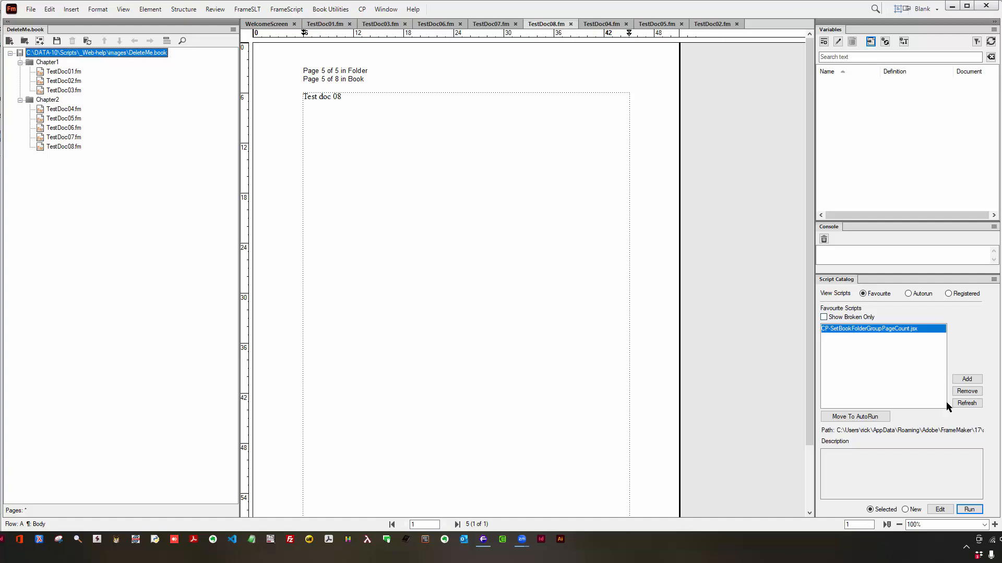
left_click(968, 511)
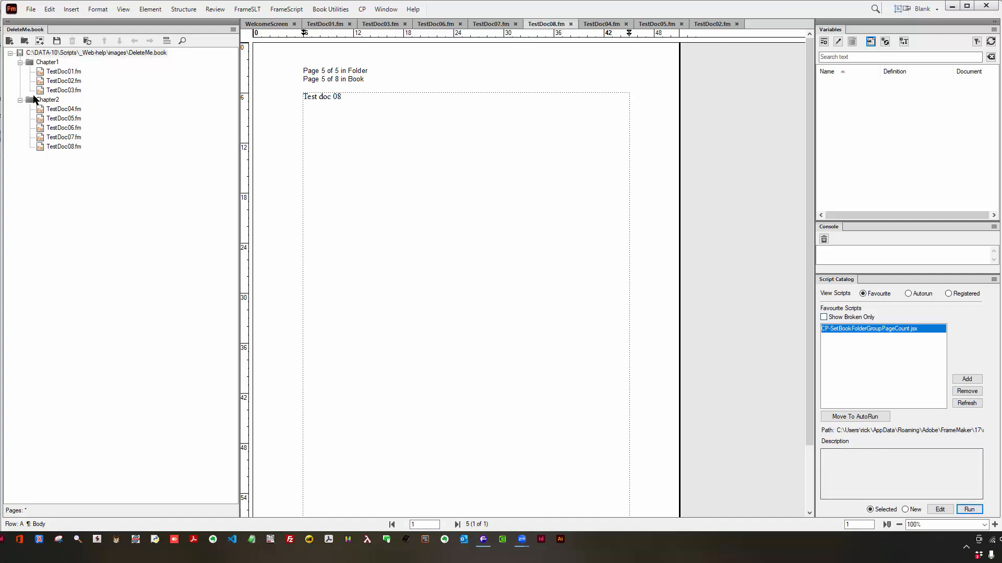
View TestDoc01.fm, TestDoc02.fm and TestDoc03.fm to check their folder and book page counts.
double_click(41, 72)
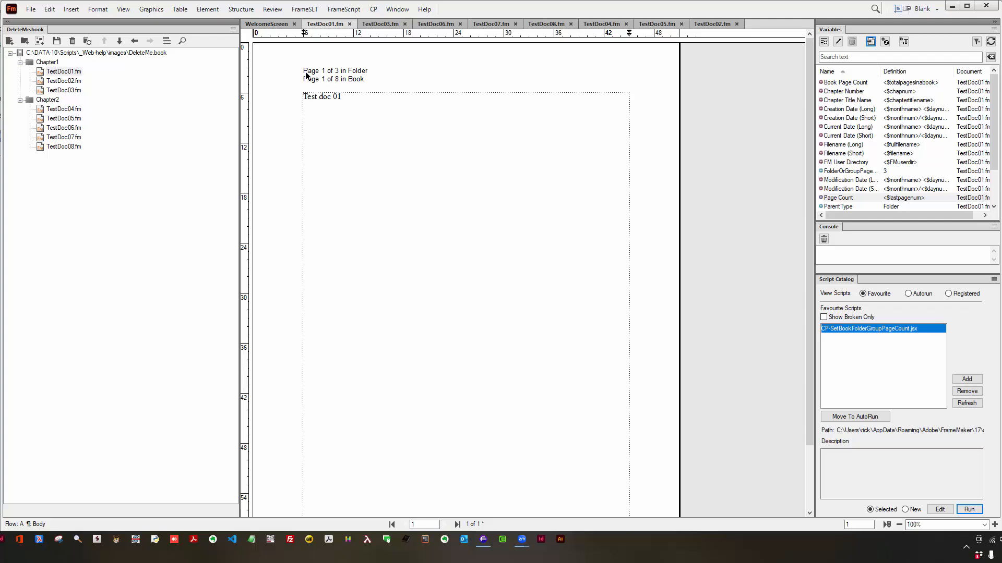
double_click(49, 81)
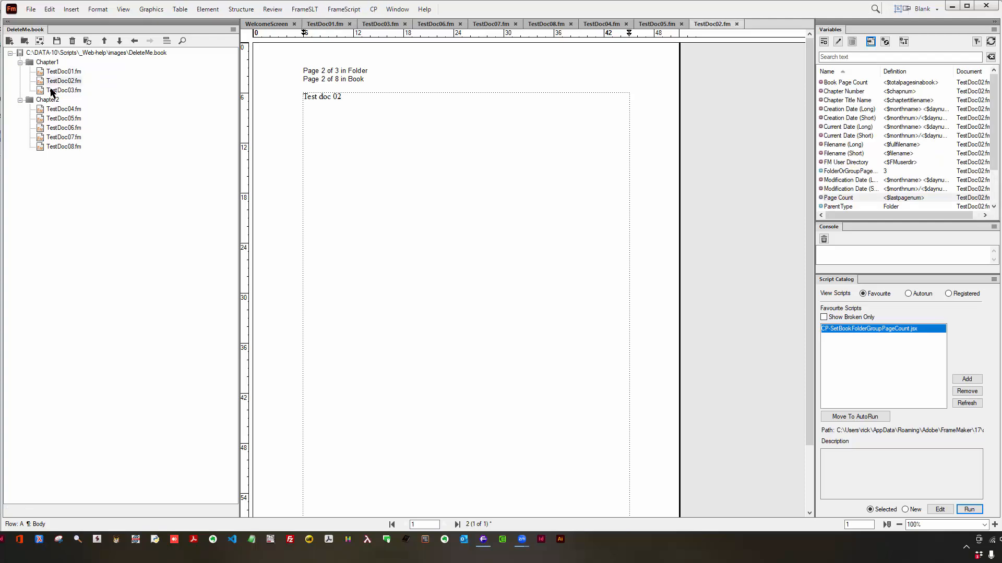
double_click(52, 91)
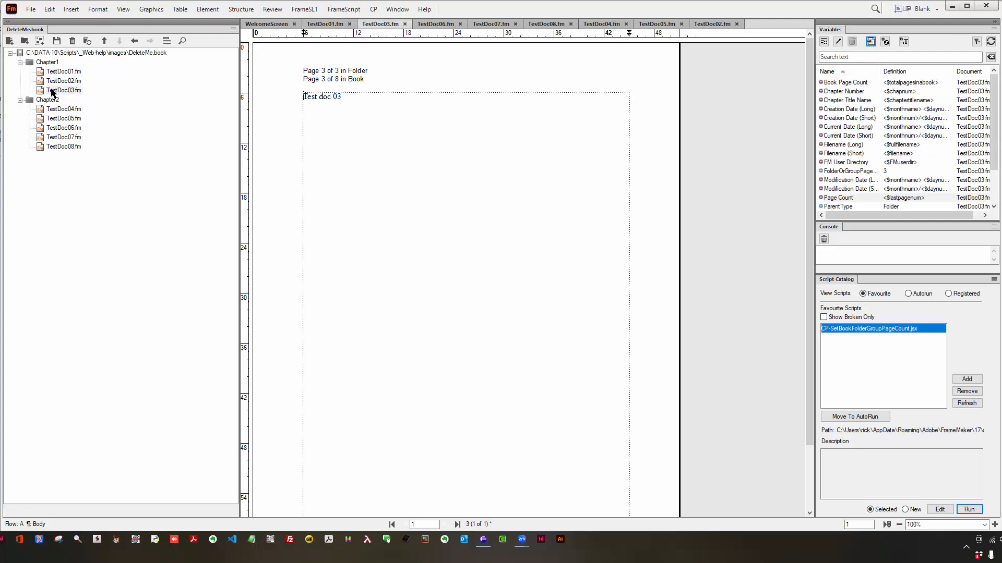
Add 1 disconnected page after page 2 in TestDoc02.fm, using the Default master page.
double_click(54, 81)
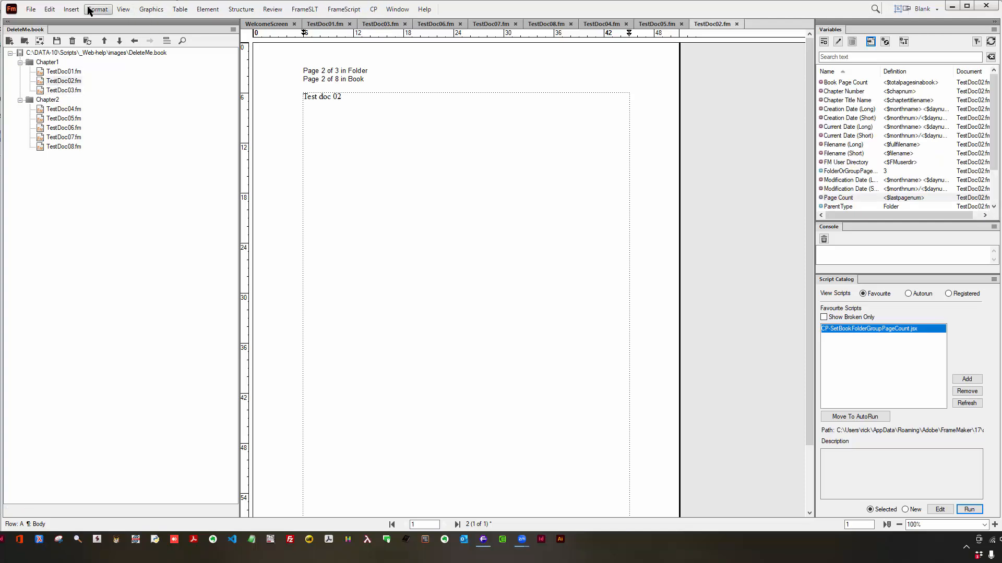
left_click(72, 9)
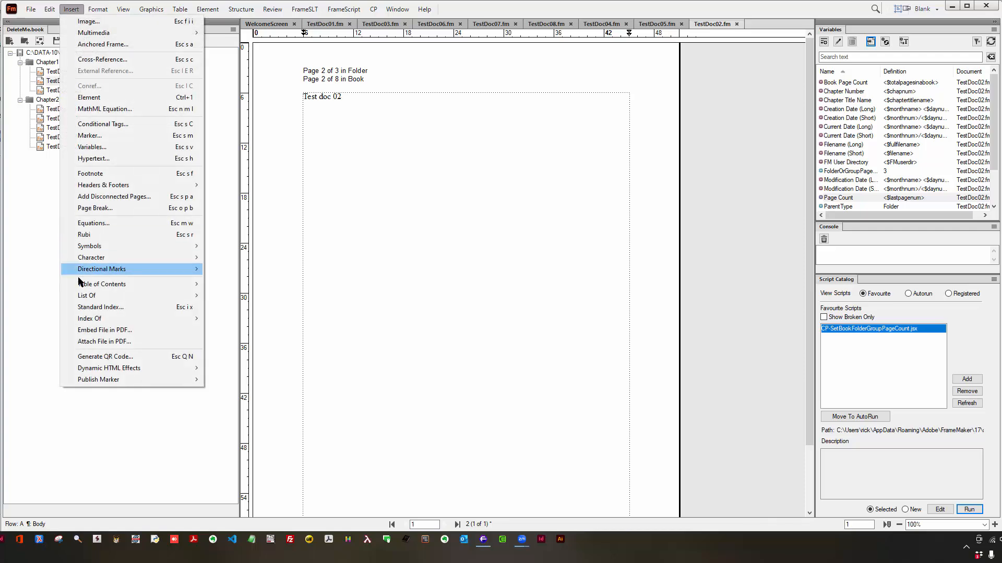
left_click(87, 197)
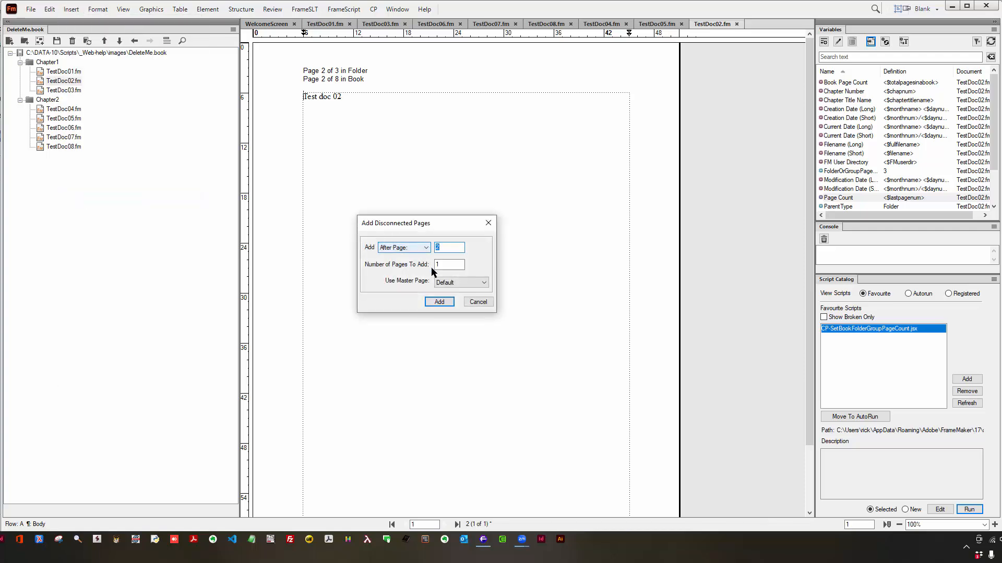
left_click(439, 301)
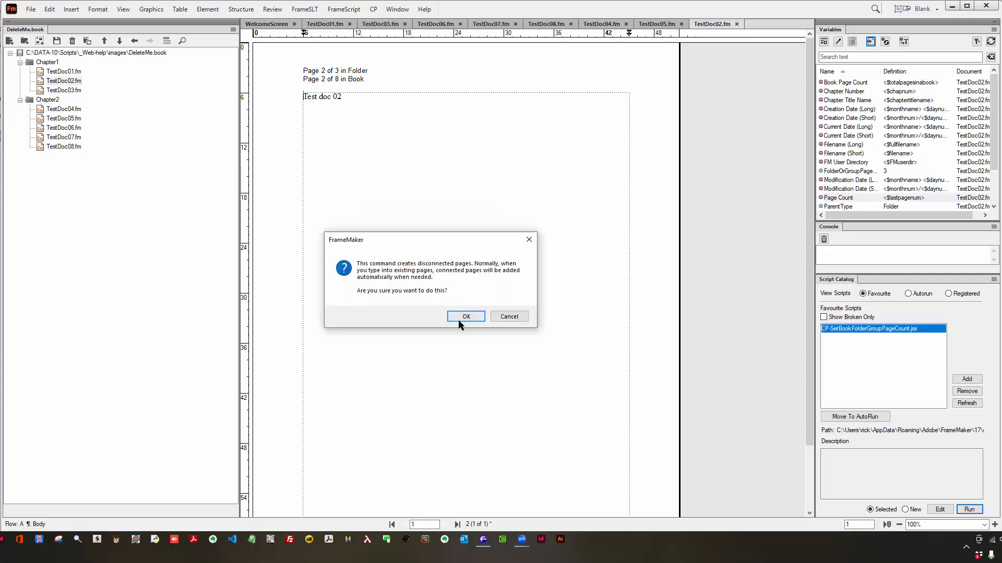
left_click(461, 316)
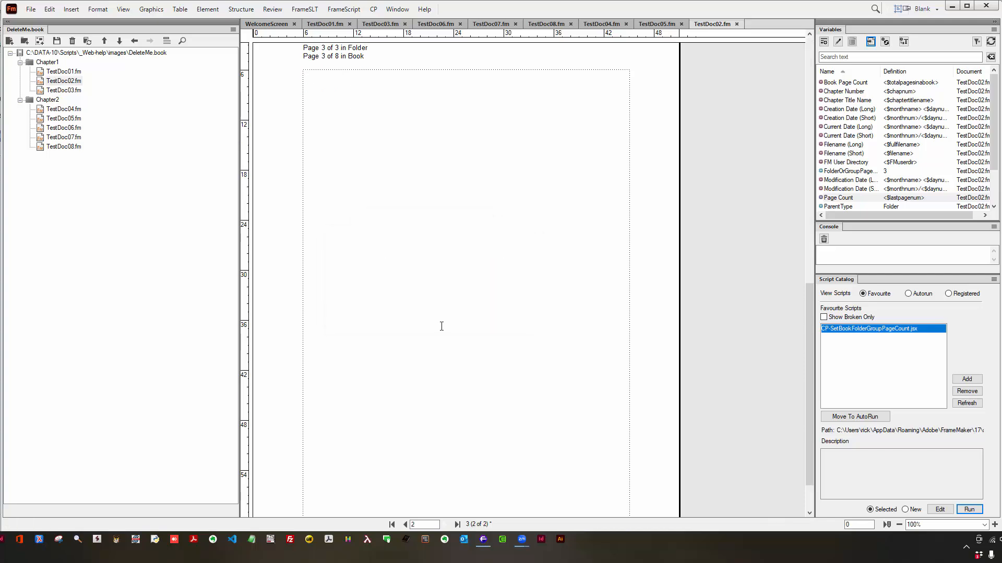
scroll(417, 295, "up", 2)
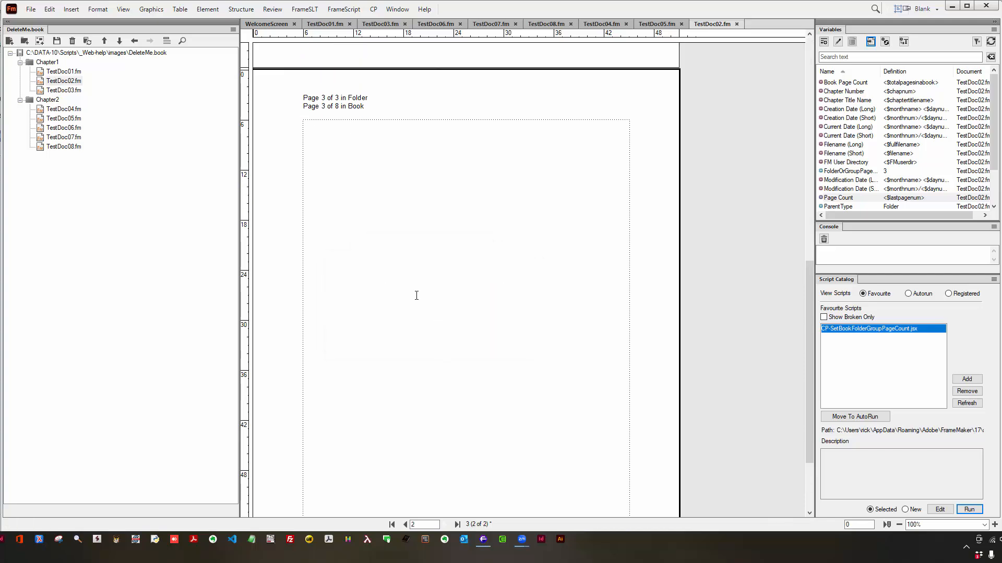
Update the book again for the added page and rerun CP-SetBookFolderGroupPageCount.jsx on the DeleteMe book.
left_click(87, 41)
left_click(453, 355)
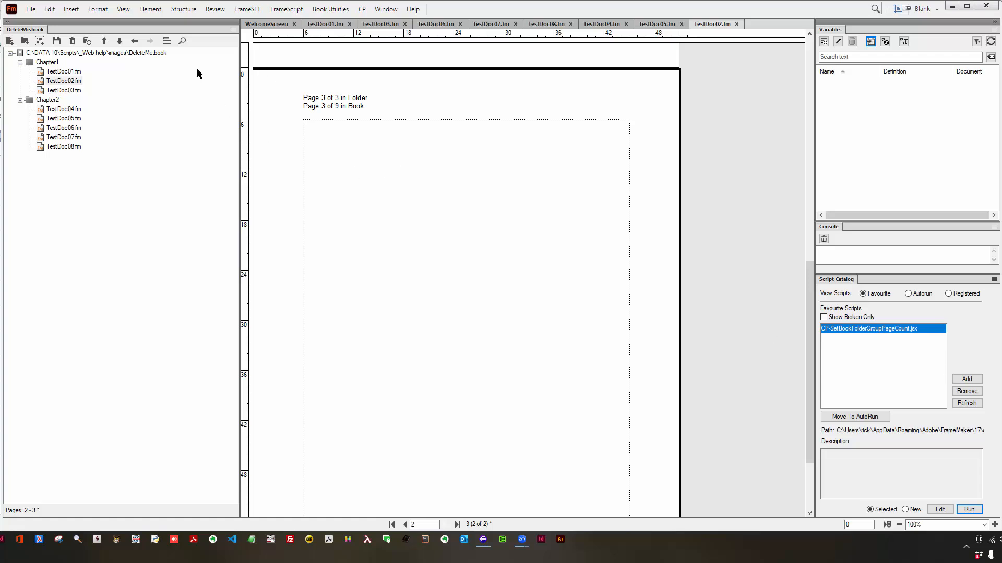
left_click(157, 53)
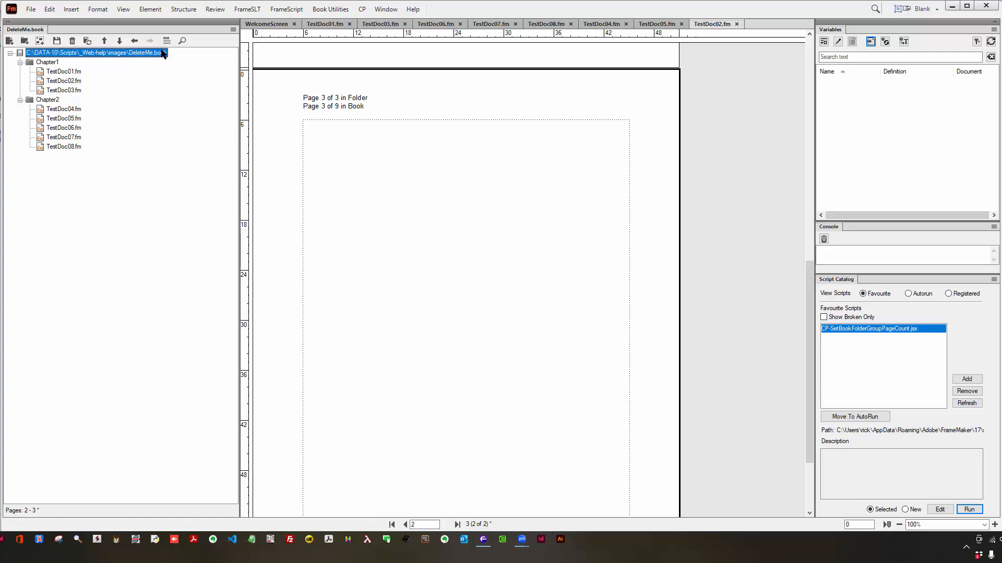
left_click(975, 511)
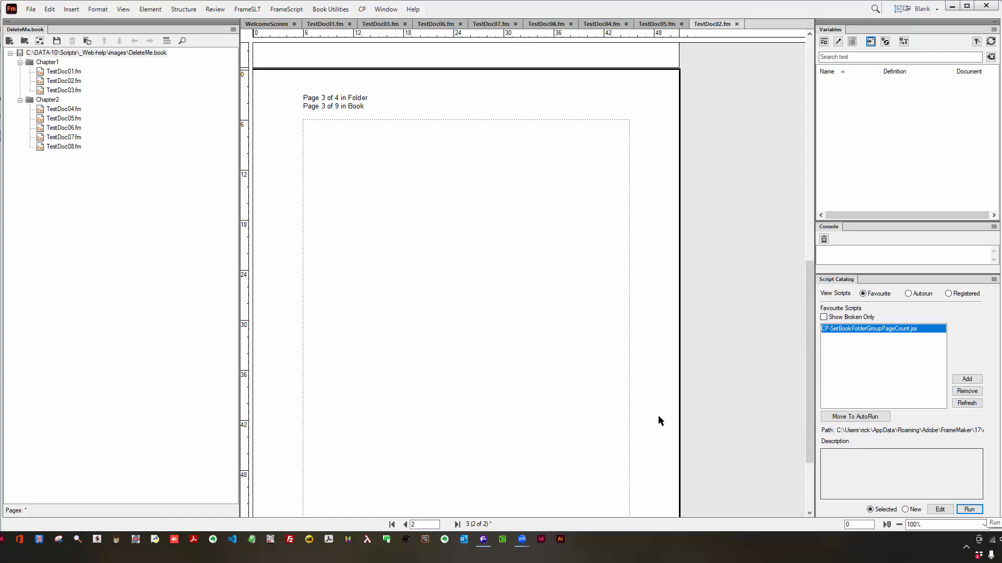
Check the folder and book page counts in TestDoc01.fm and on the first page of TestDoc02.fm.
double_click(68, 71)
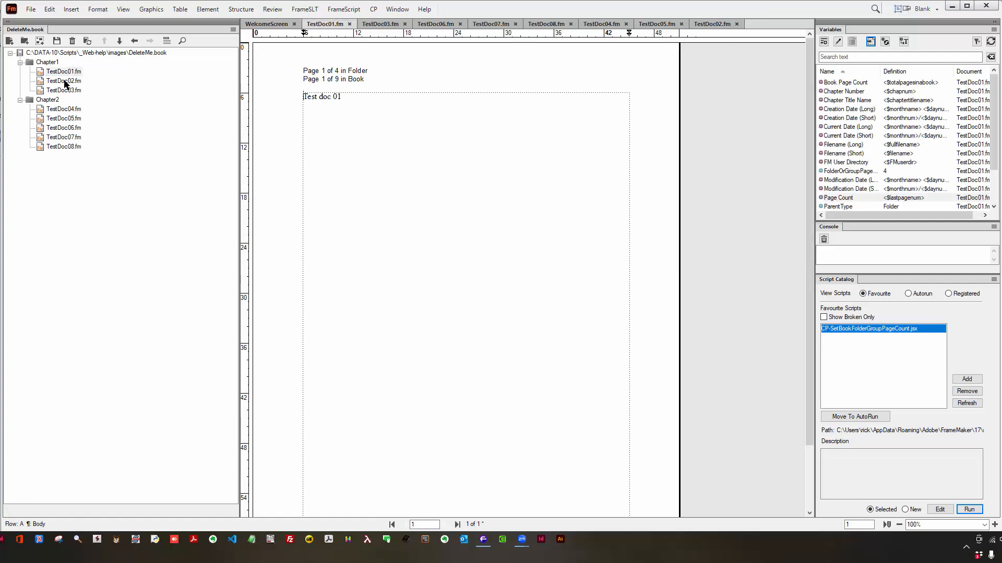
double_click(67, 81)
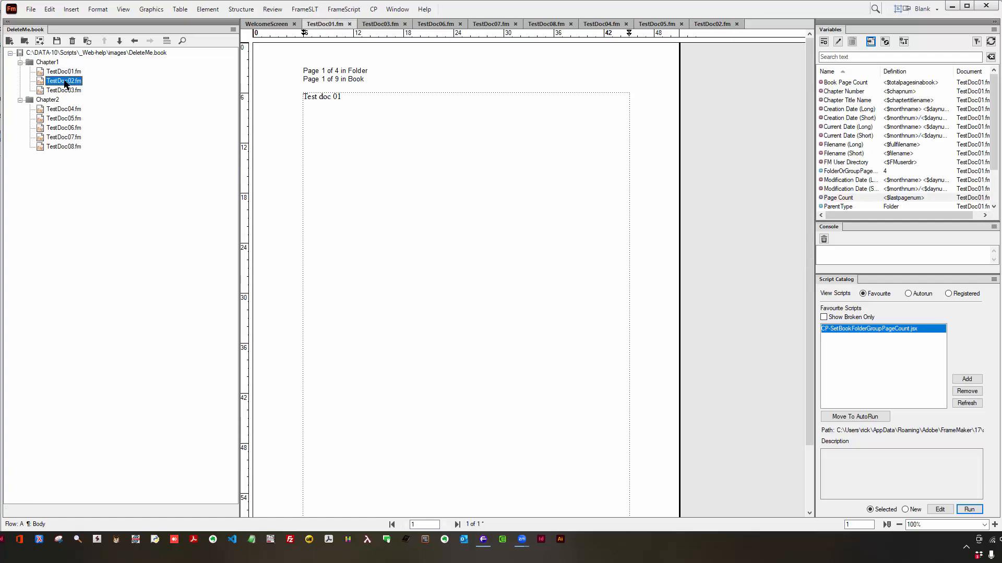
left_click(392, 524)
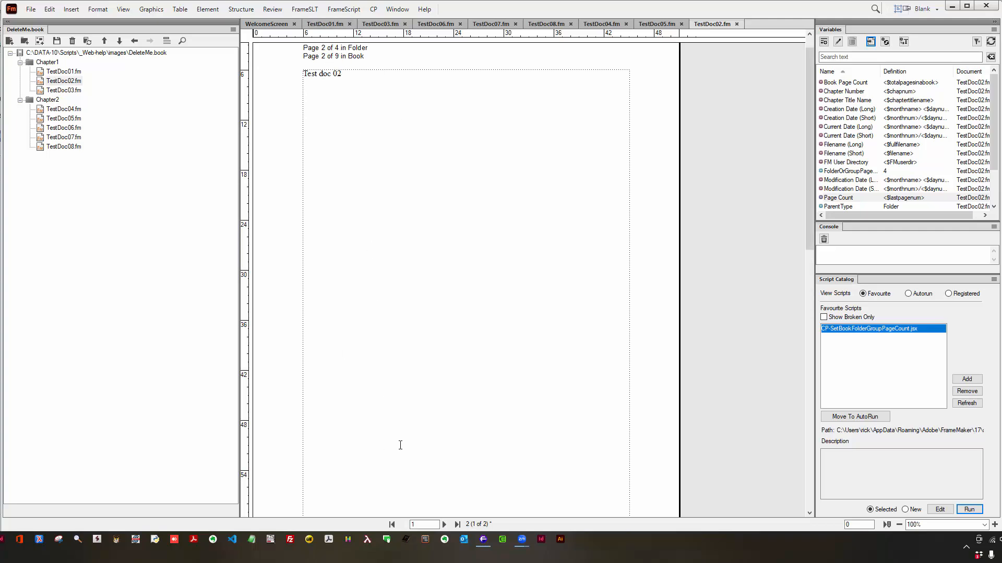
Check the folder and book page counts on the next page of TestDoc02.fm and in TestDoc03.fm through TestDoc08.fm.
left_click(445, 525)
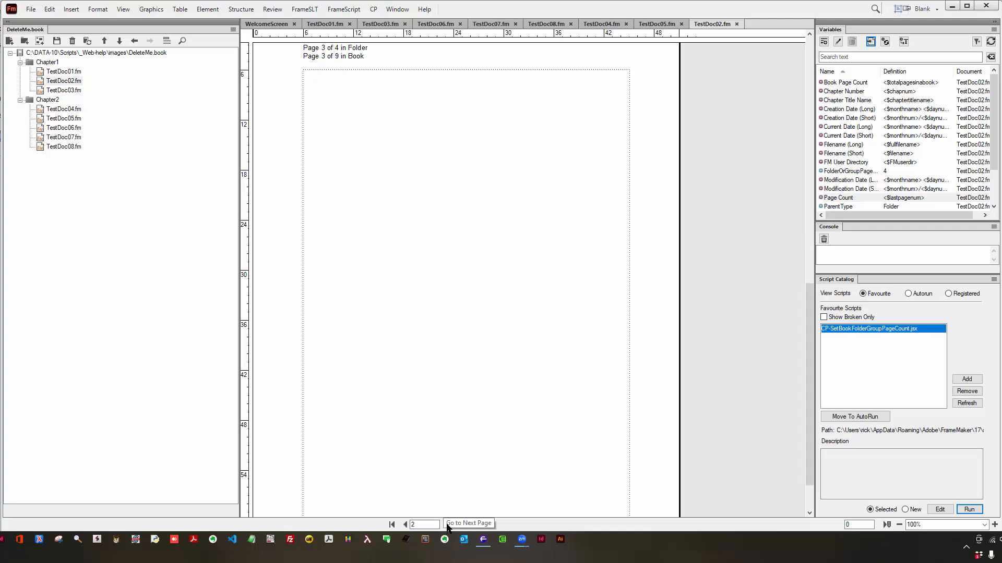
double_click(73, 90)
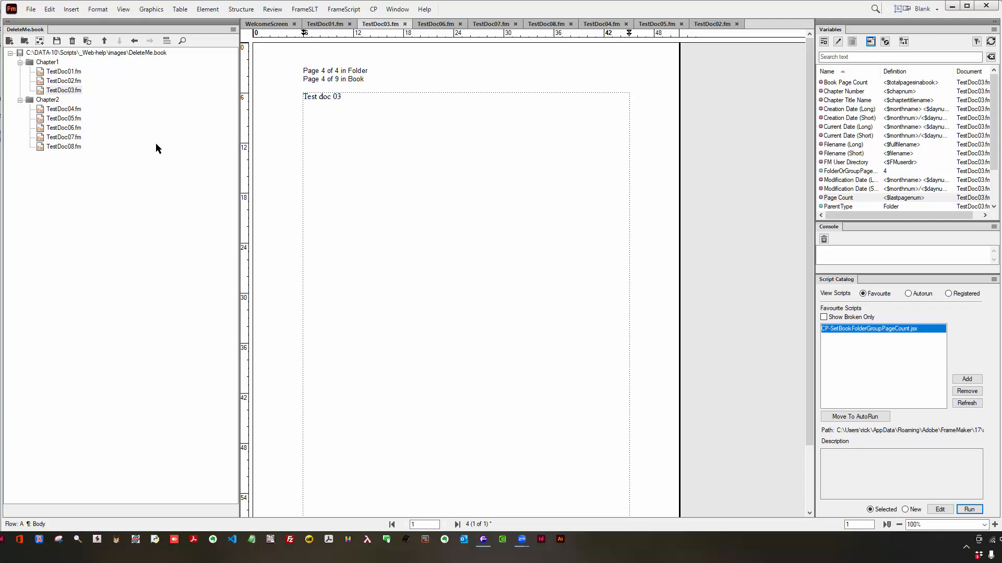
double_click(78, 109)
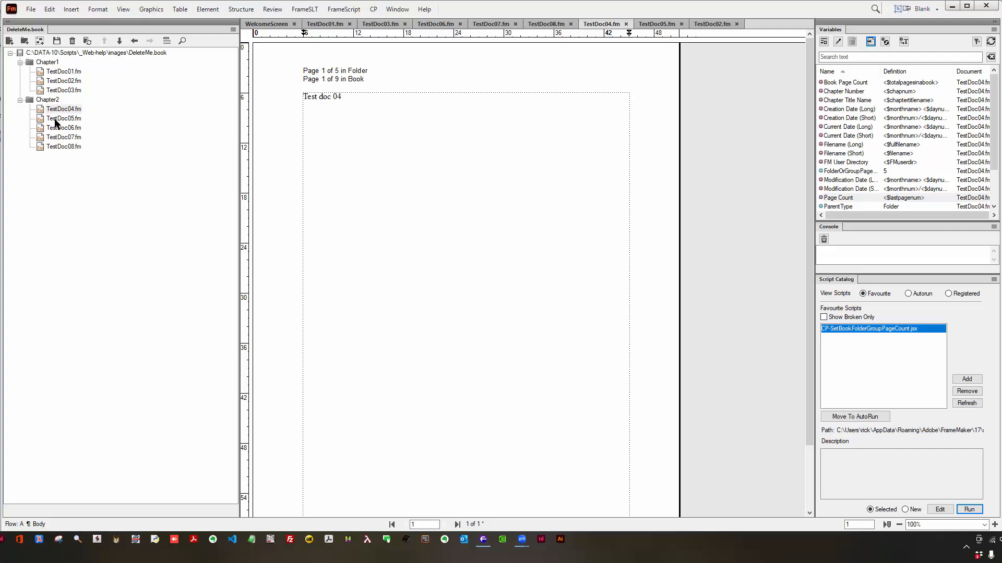
double_click(56, 119)
left_click(57, 130)
double_click(56, 130)
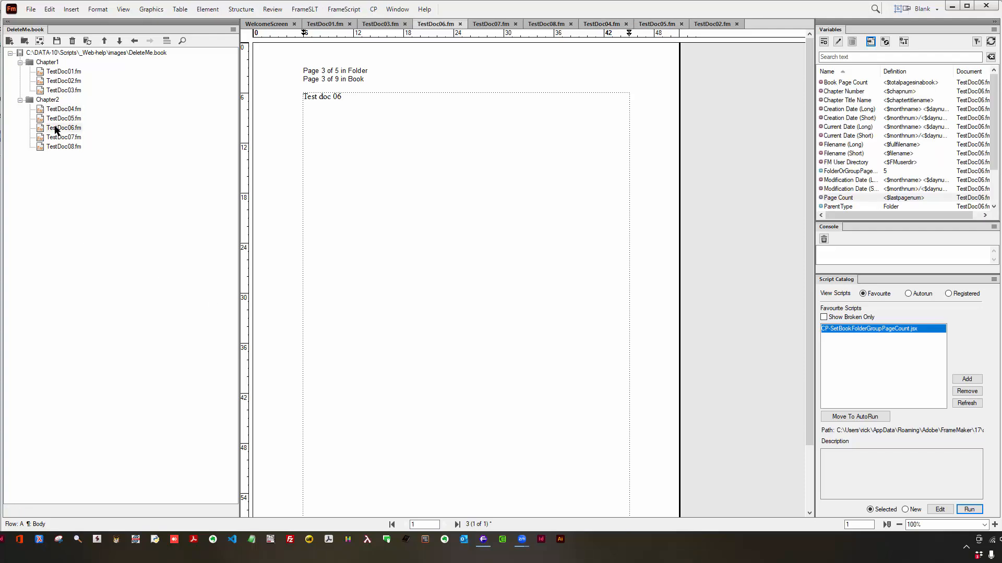
left_click(57, 138)
double_click(57, 138)
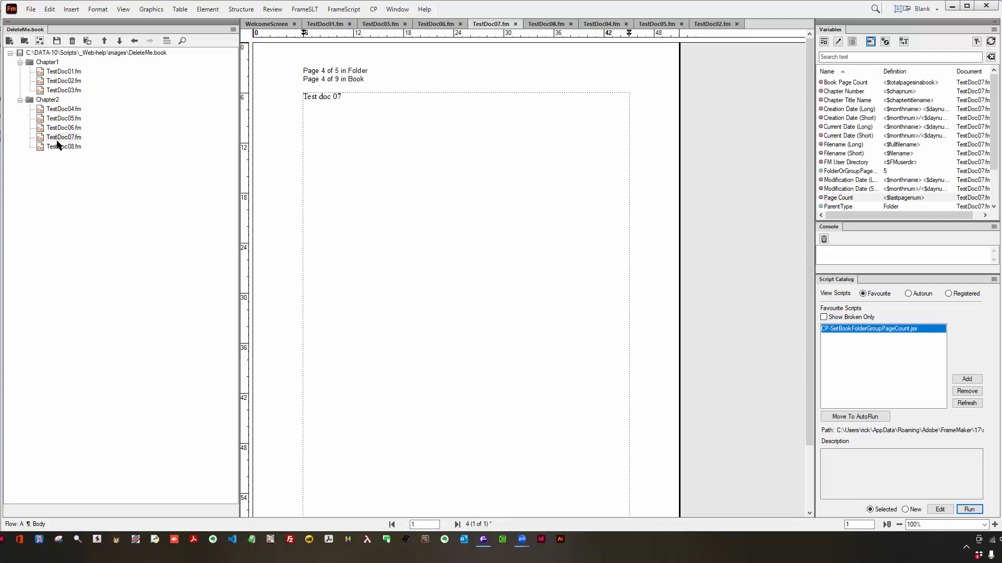
left_click(59, 148)
double_click(58, 148)
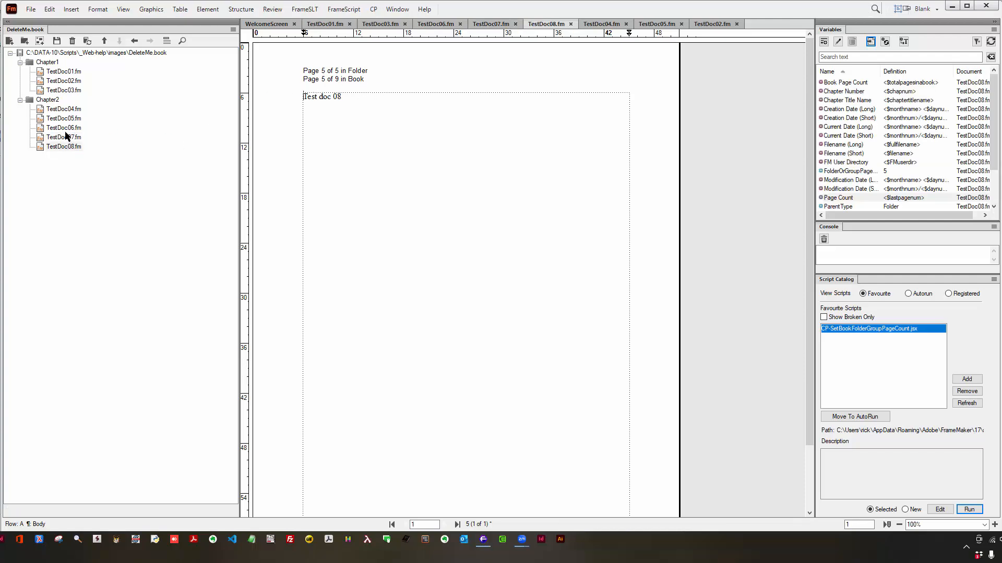
Open TestDoc01.fm and display its master pages.
left_click(66, 74)
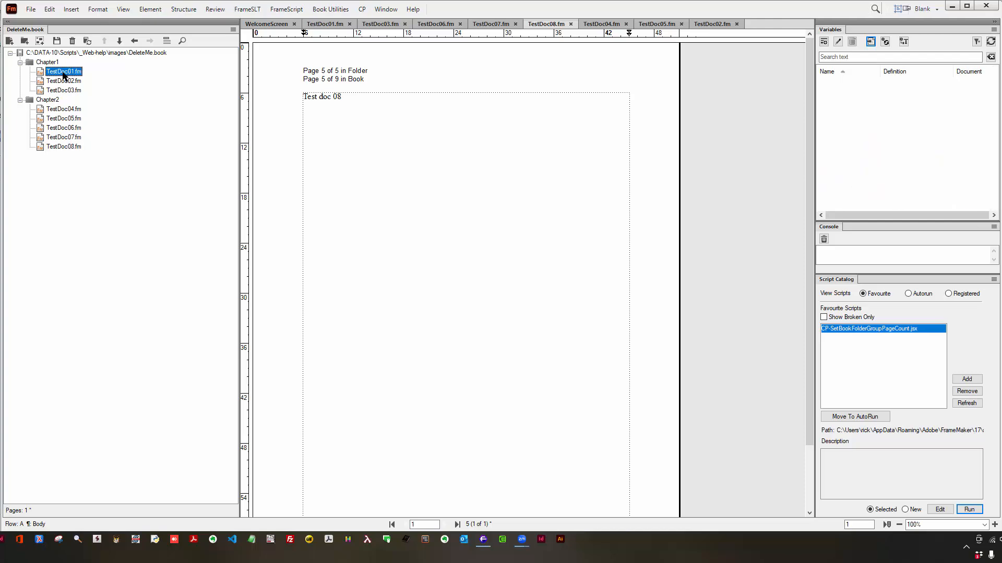
double_click(51, 72)
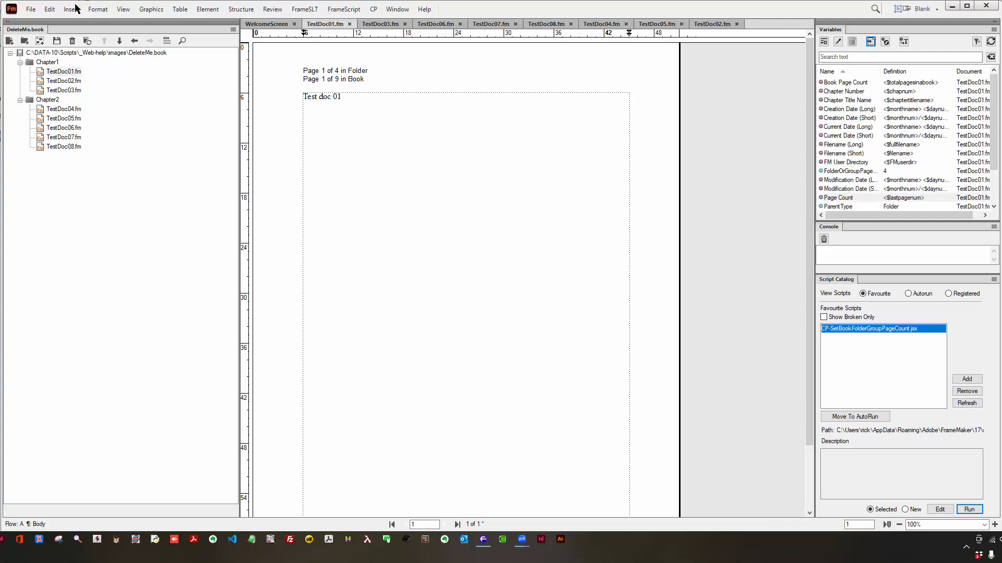
left_click(123, 9)
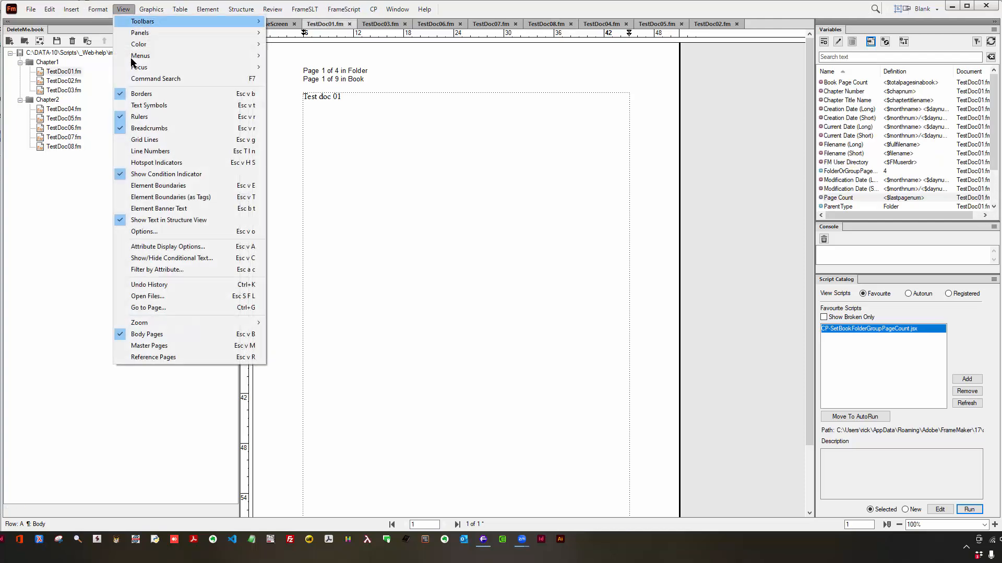
left_click(152, 346)
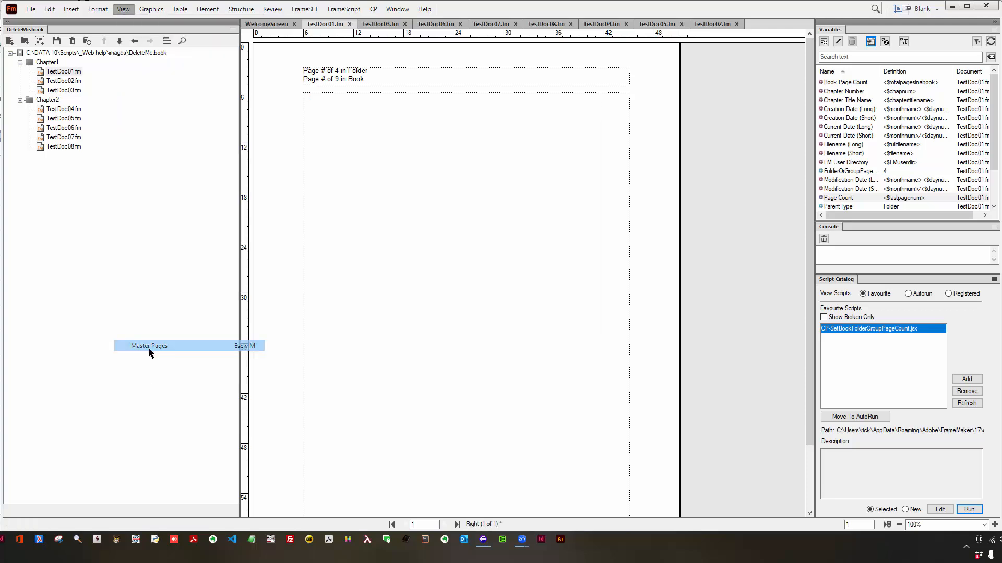
Inspect the master page header's Current Page #, FolderOrGroupPageCount, ParentType and Book Page Count variables, widening the variable name column to read full names.
left_click(324, 71)
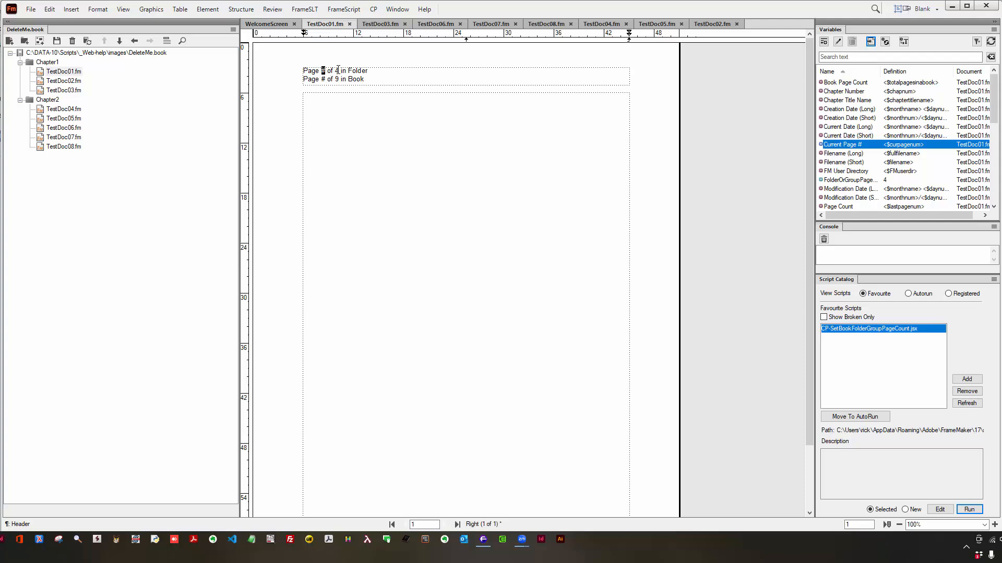
left_click(336, 70)
left_click(337, 71)
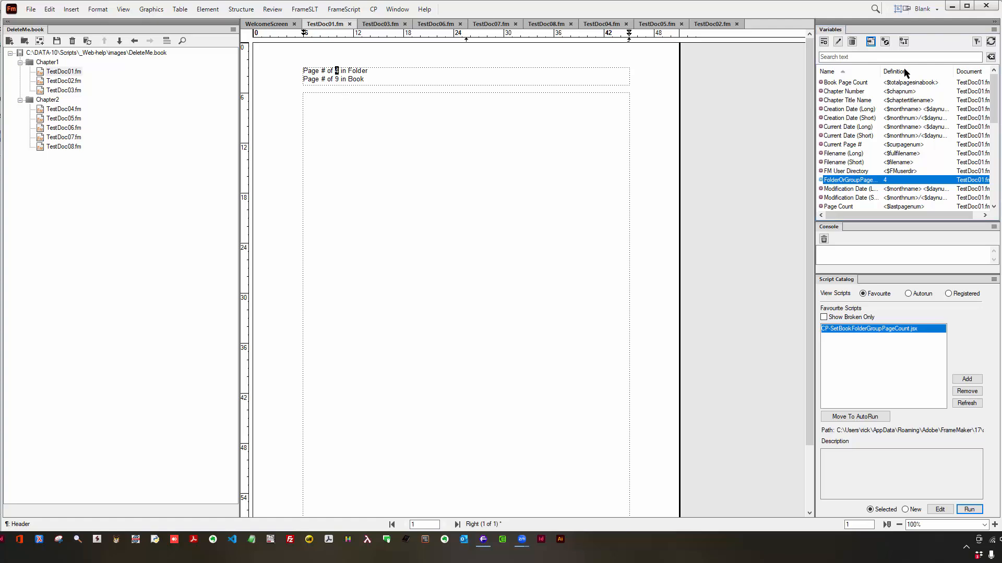
left_click_drag(885, 69, 913, 71)
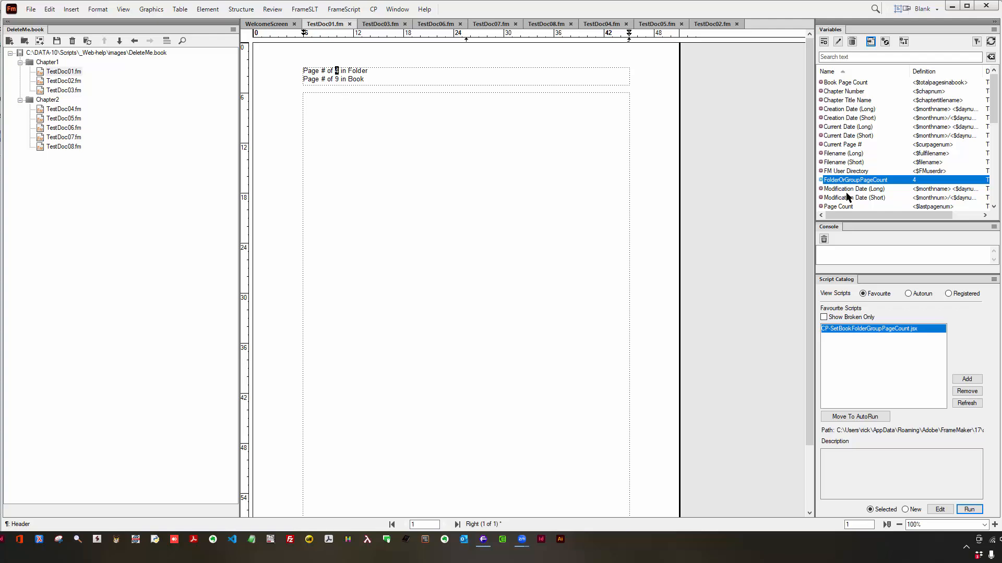
double_click(359, 71)
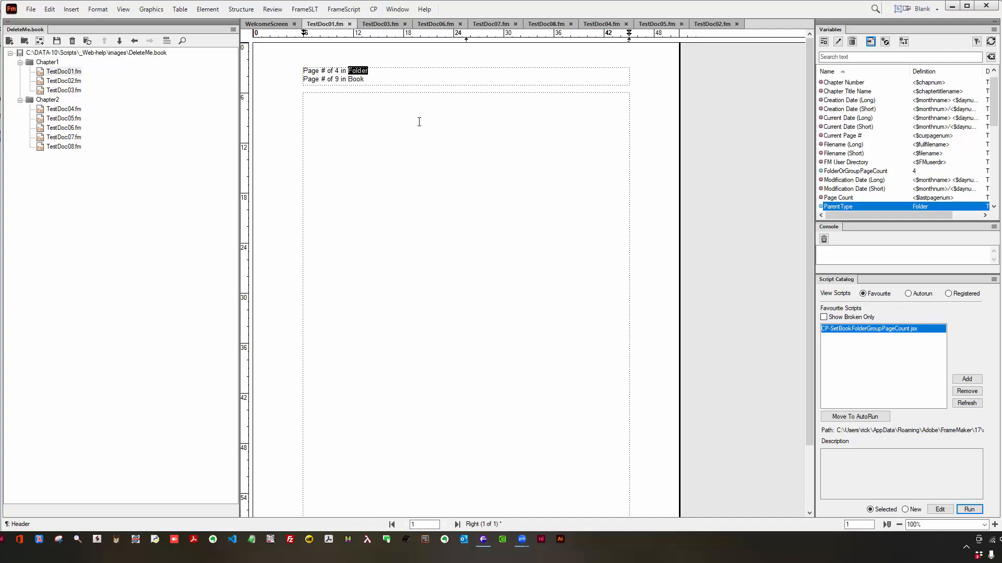
left_click(357, 79)
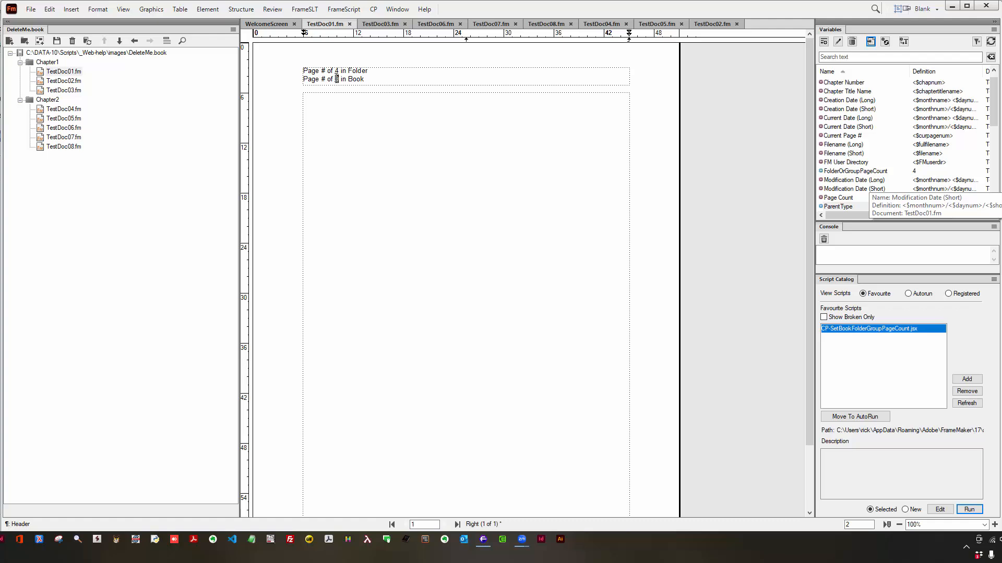
left_click(336, 79)
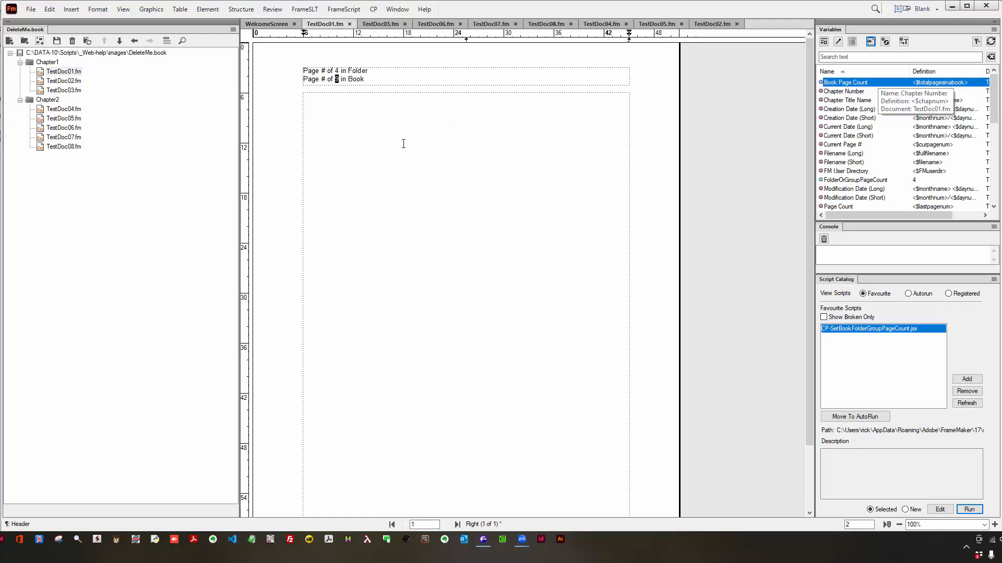
Add a group at the end of the DeleteMe book and move TestDoc08.fm and TestDoc07.fm into it.
left_click(83, 71)
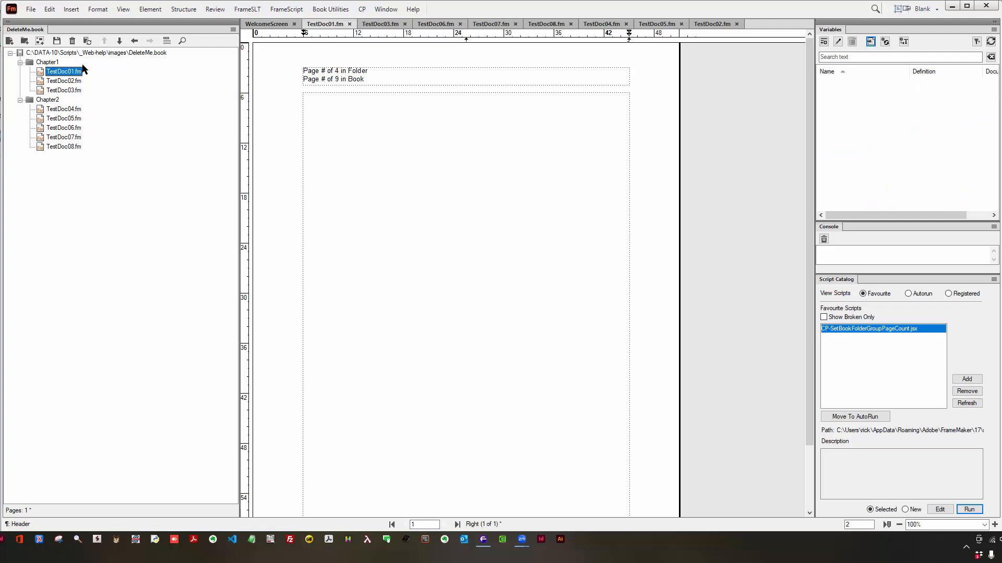
left_click(76, 52)
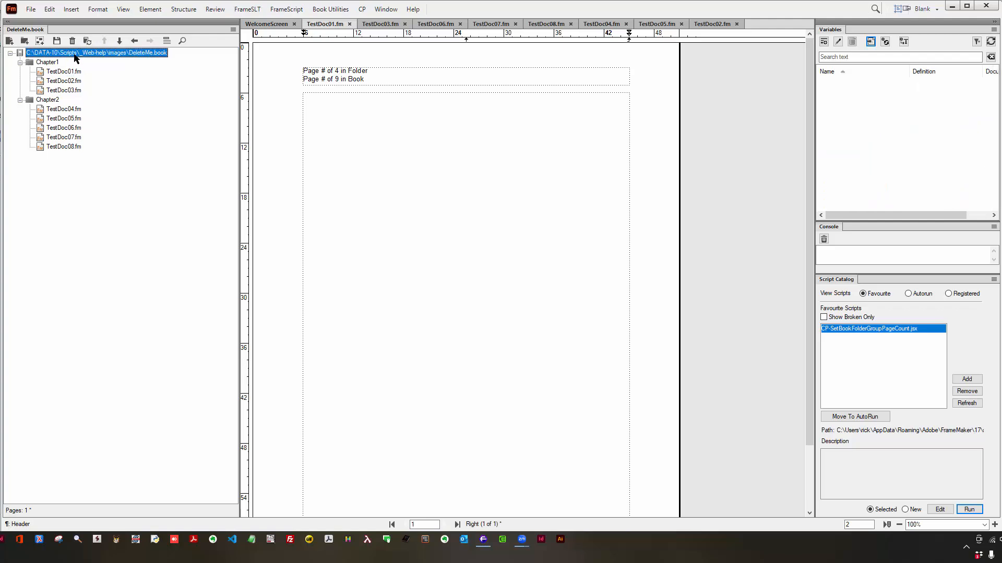
left_click(41, 41)
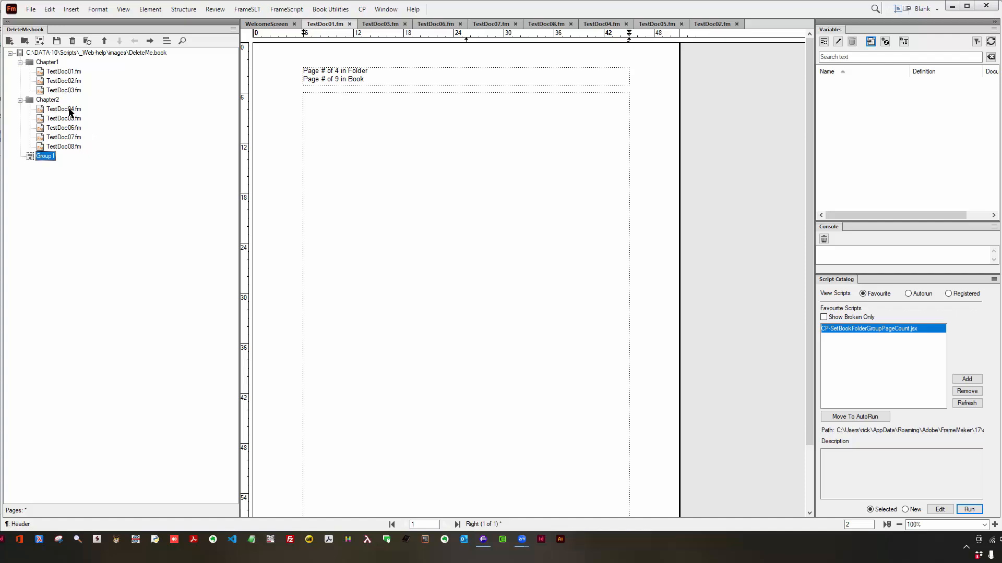
left_click(67, 147)
mouse_move(67, 150)
left_mouse_down()
mouse_move(45, 160)
mouse_move(66, 157)
left_mouse_up()
left_click(66, 138)
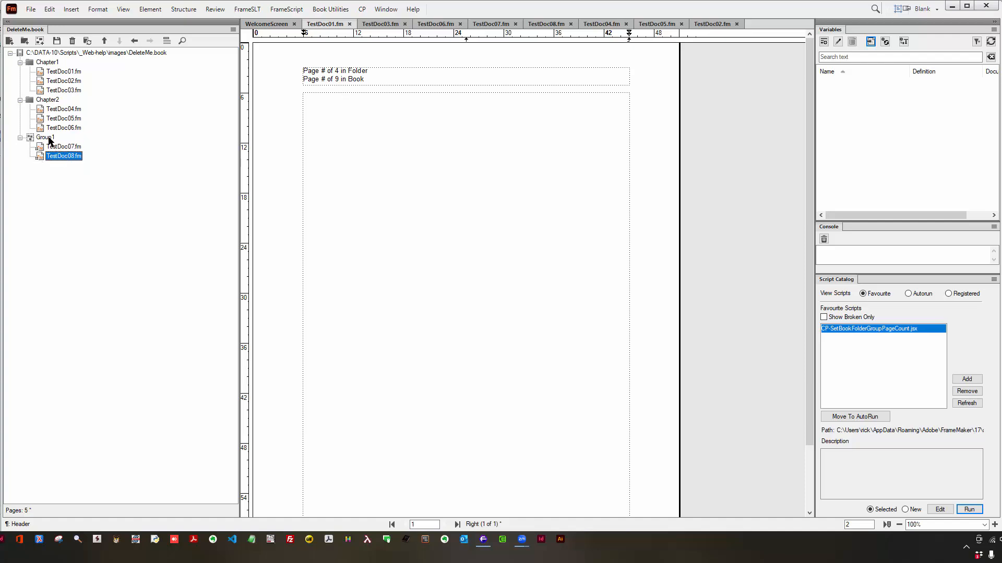
Review the page numbering properties of TestDoc04.fm without changing them.
left_click(68, 110)
right_click(68, 111)
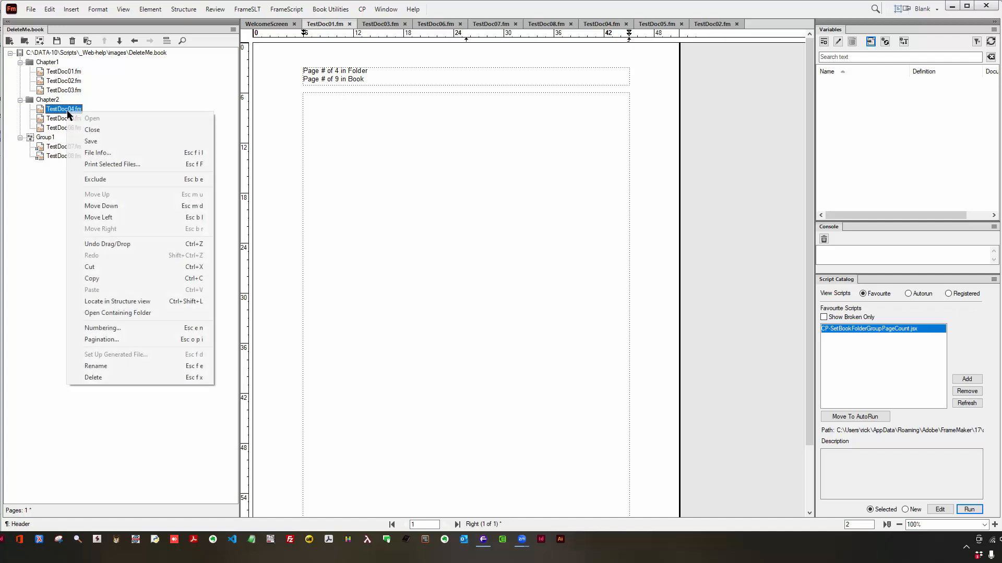
left_click(121, 330)
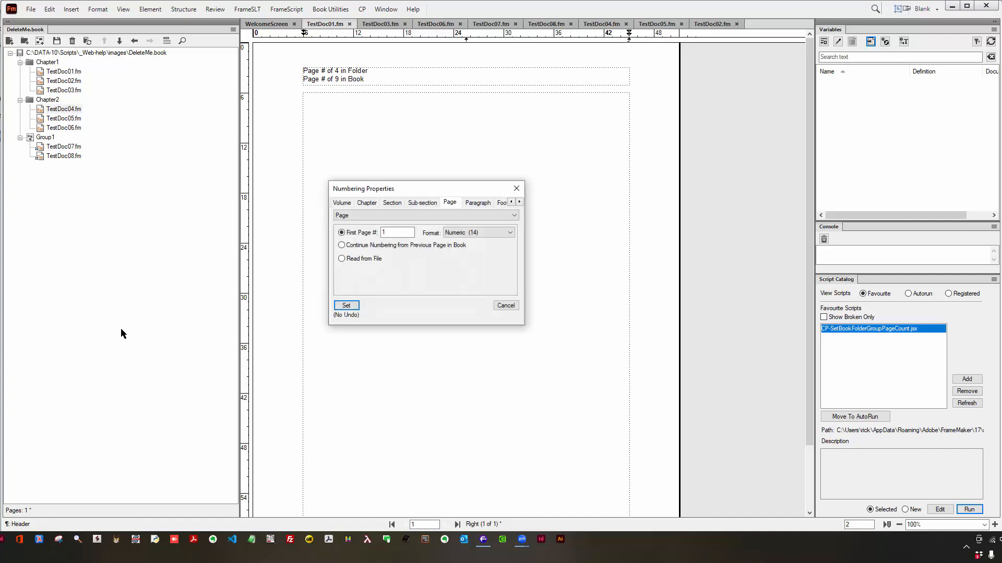
left_click(506, 306)
Set the page numbering of TestDoc07.fm to start at first page number 1.
left_click(61, 147)
right_click(61, 148)
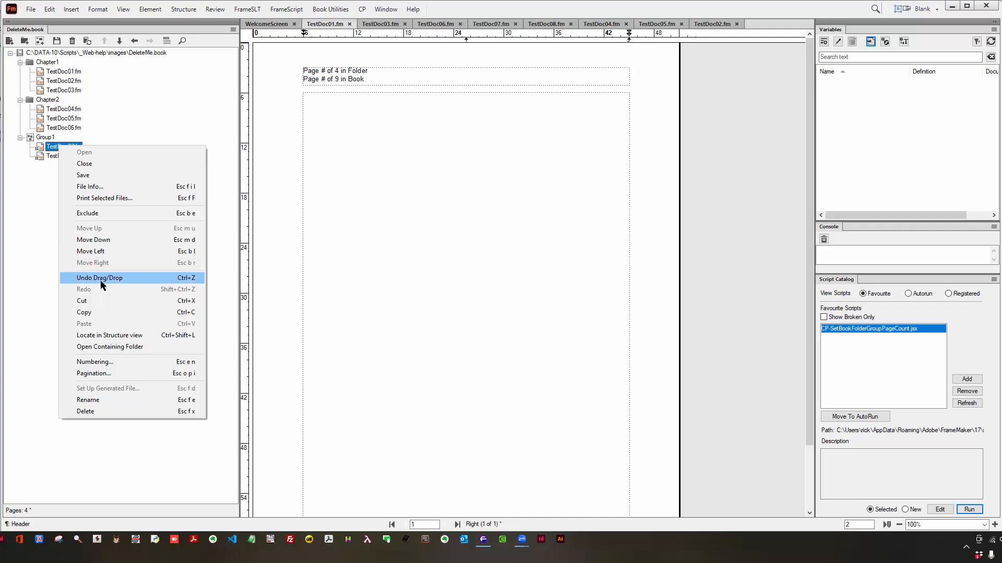
left_click(109, 364)
left_click(360, 233)
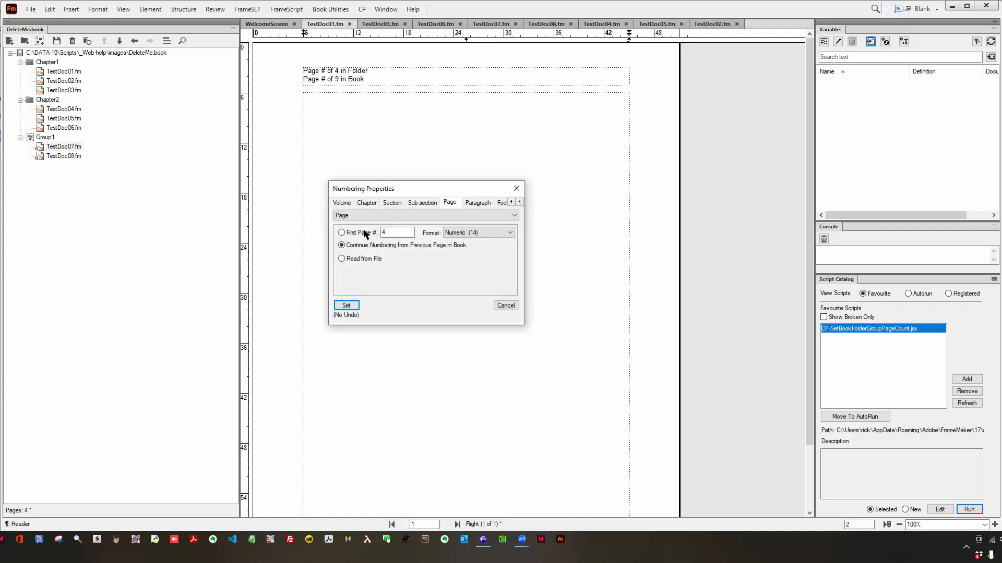
type("1")
left_click(345, 306)
Update the book for the new group and rerun CP-SetBookFolderGroupPageCount.jsx on the DeleteMe book.
left_click(55, 158)
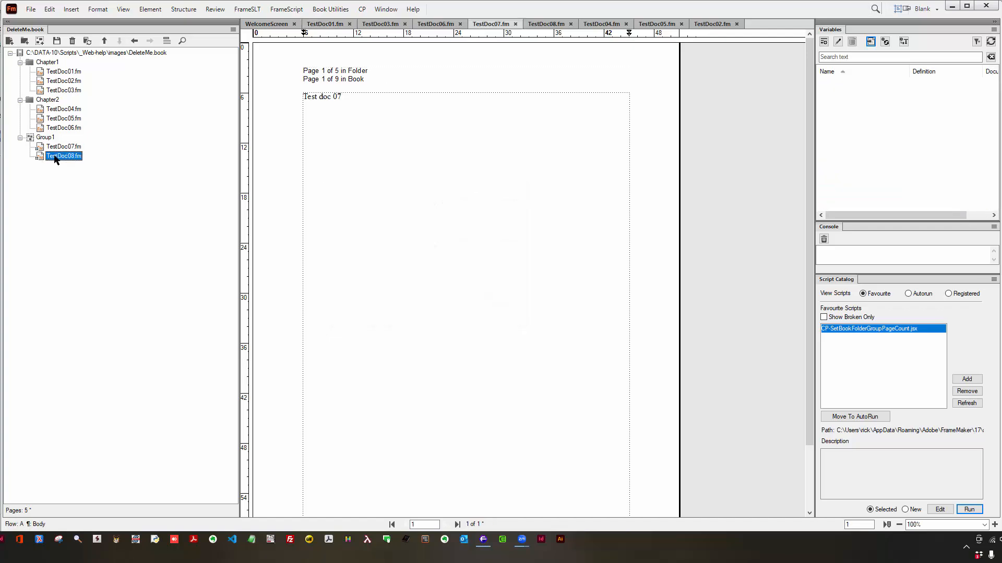
left_click(87, 42)
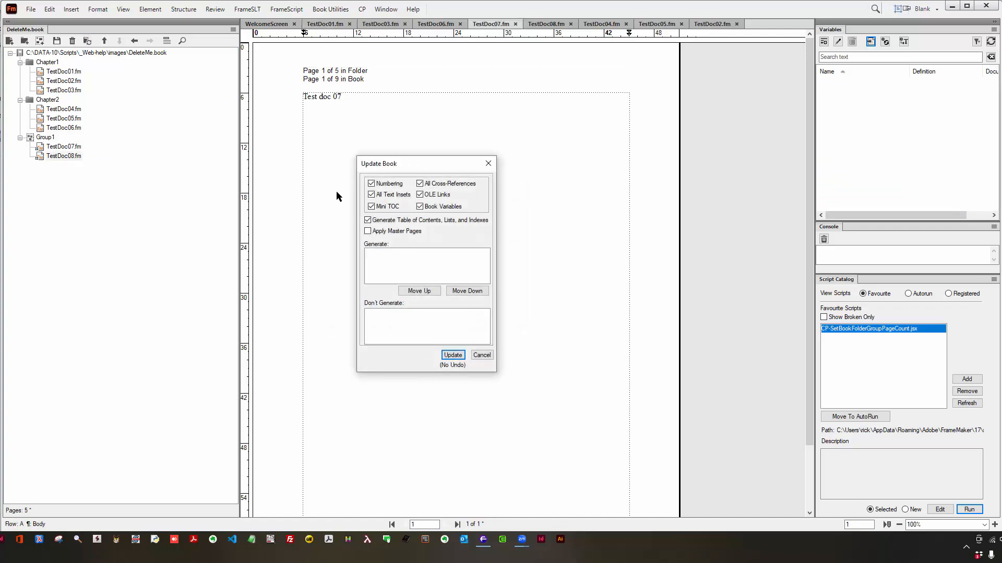
left_click(451, 353)
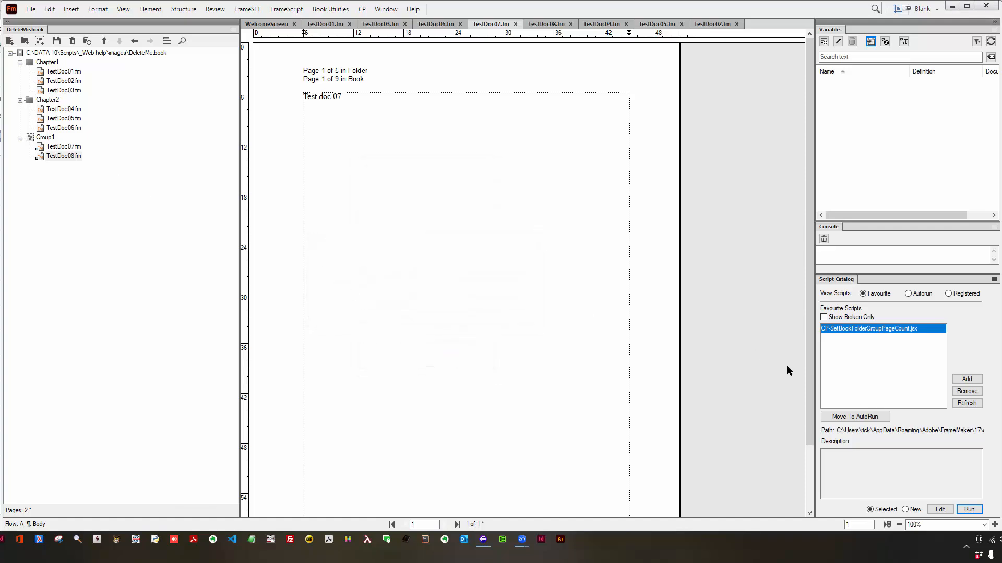
left_click(131, 53)
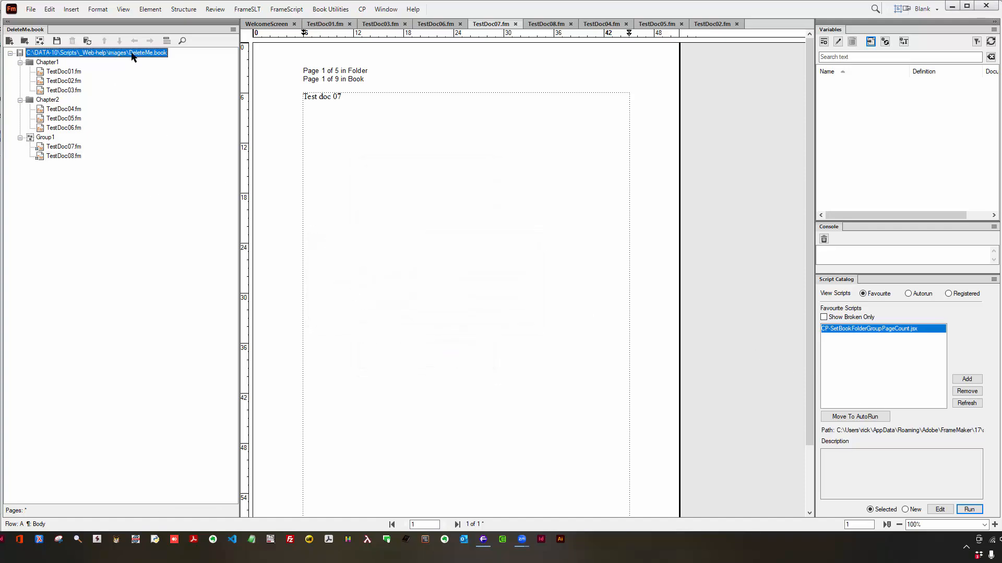
left_click(969, 510)
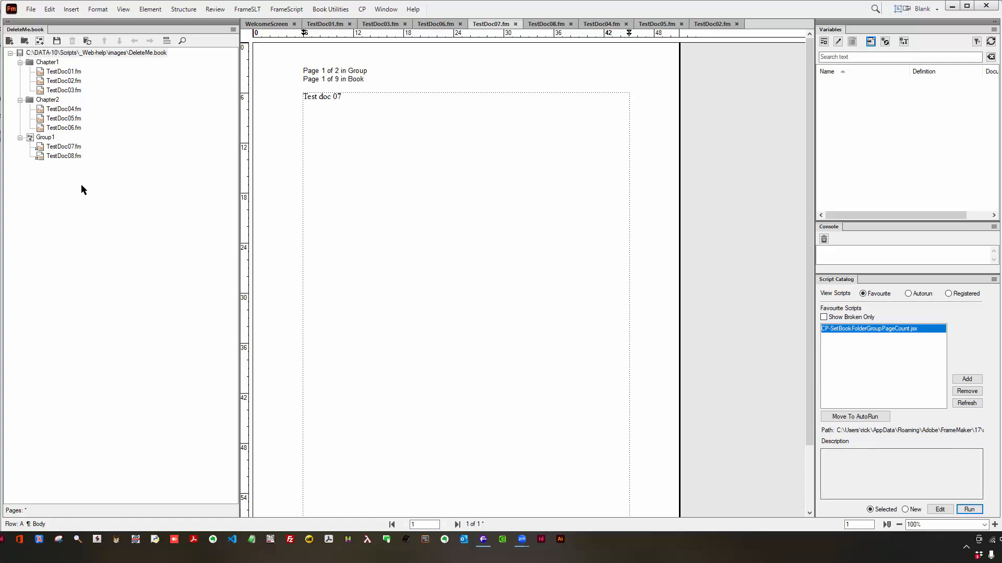
Check the group, folder and book page counts in TestDoc07.fm, TestDoc08.fm, TestDoc06.fm, TestDoc05.fm and TestDoc04.fm.
left_click(63, 148)
double_click(63, 148)
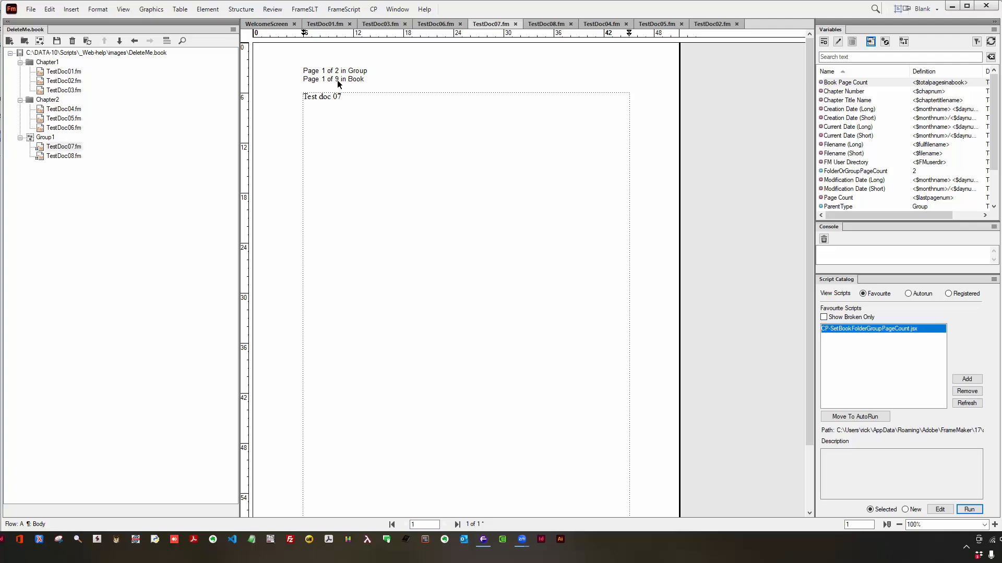
double_click(65, 157)
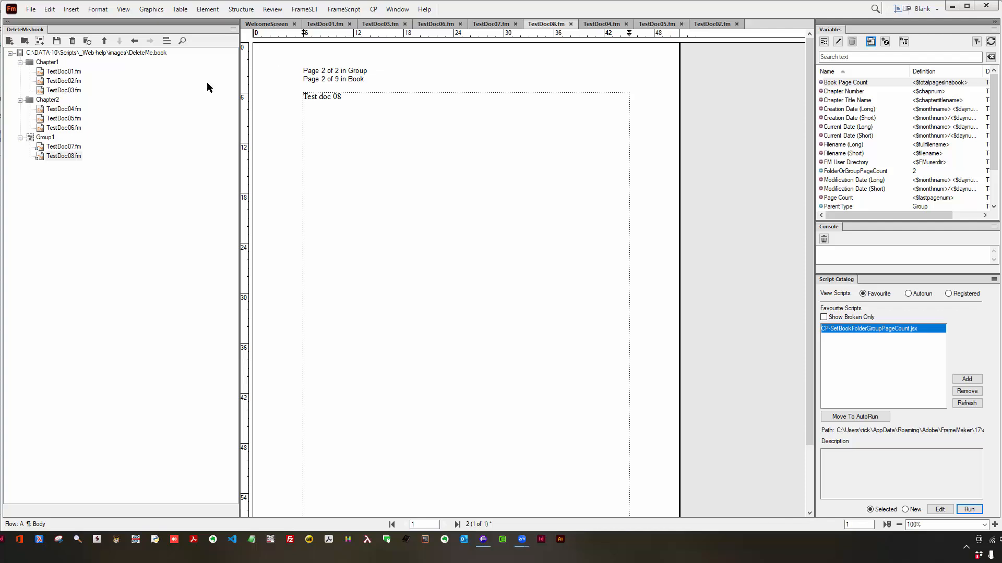
double_click(66, 128)
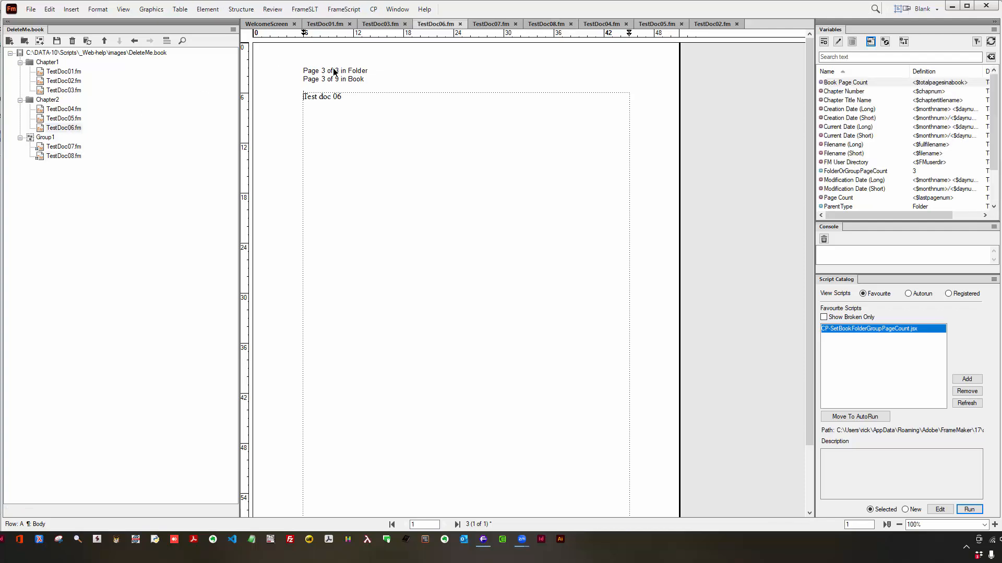
double_click(83, 118)
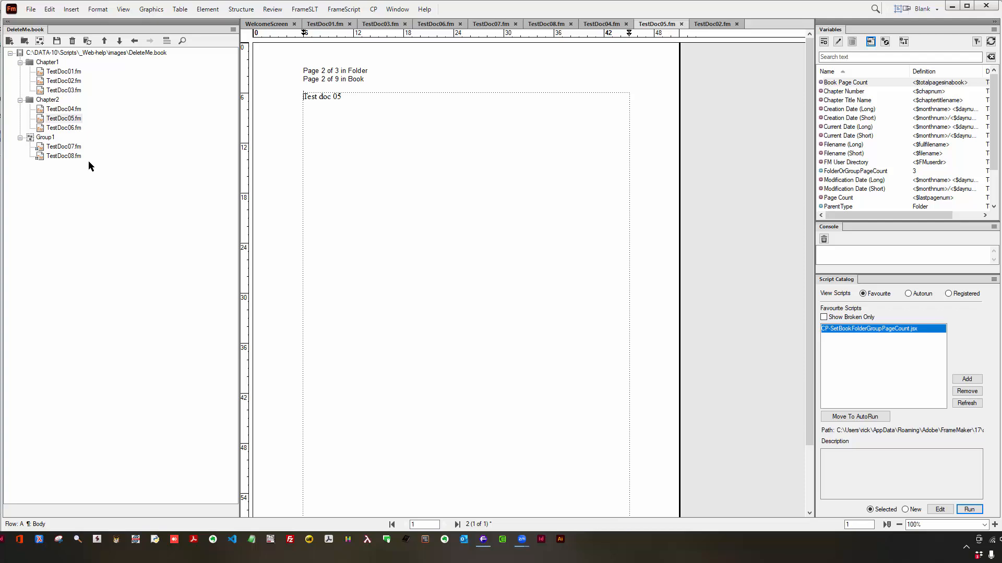
left_click(63, 74)
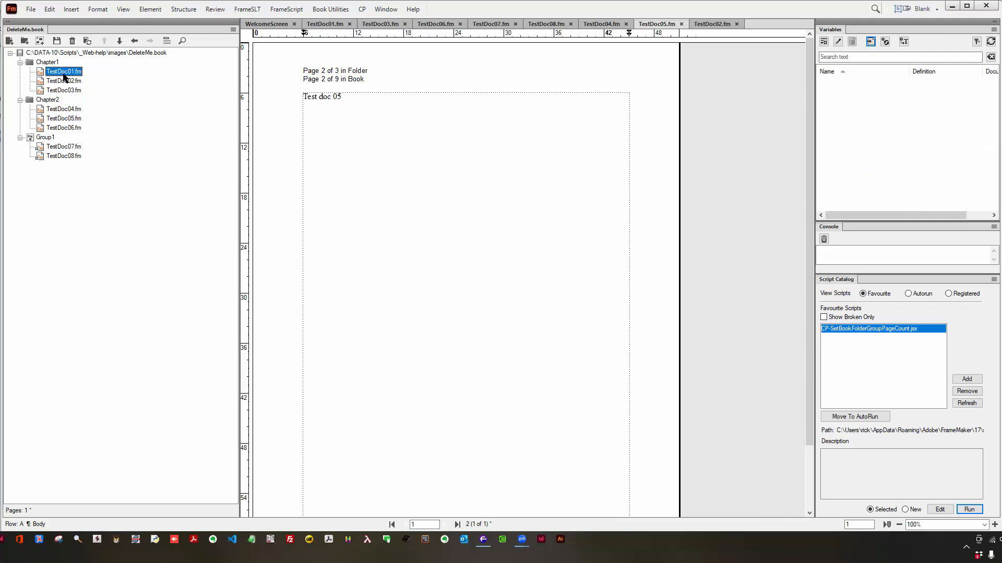
double_click(63, 108)
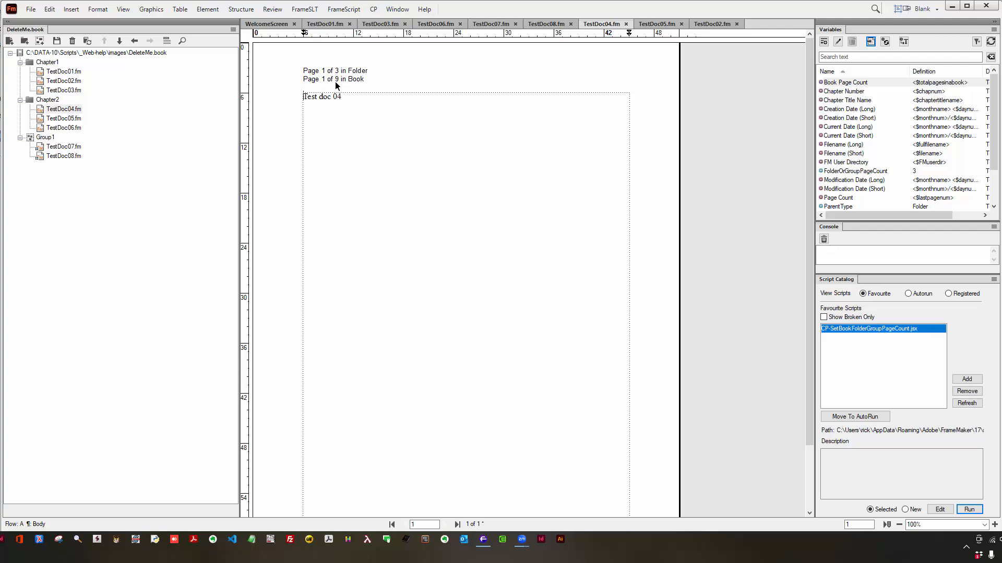
left_click(49, 72)
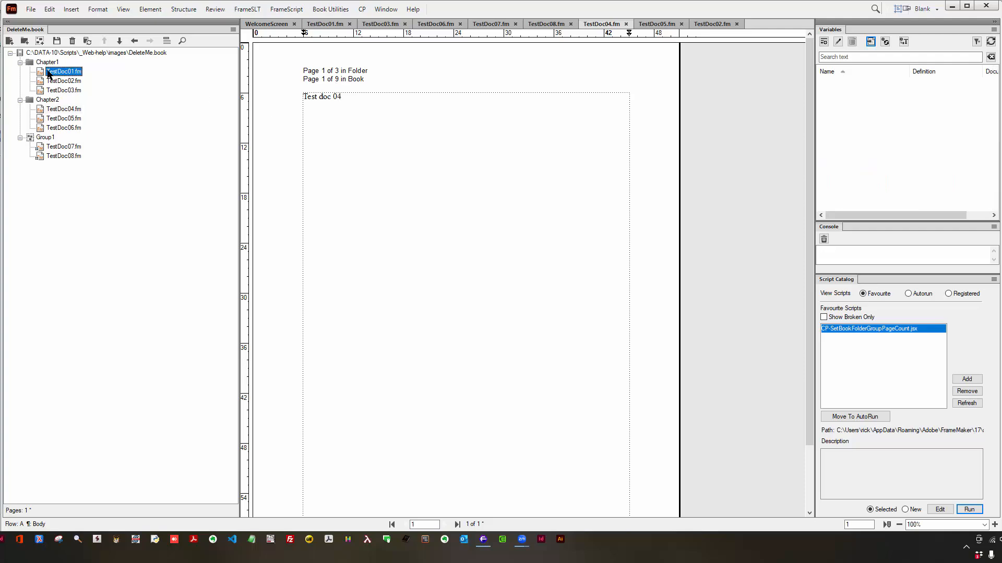
left_click(55, 110)
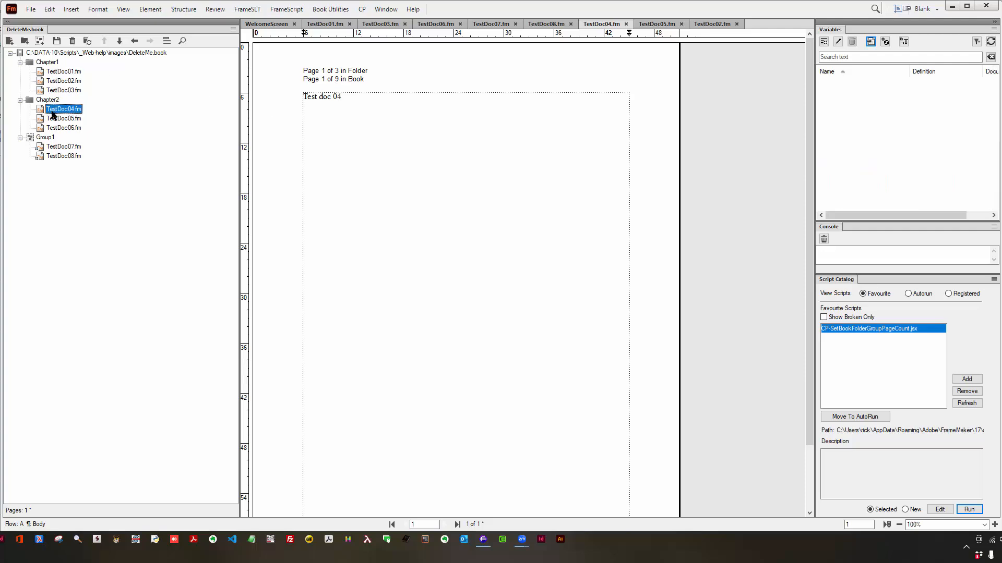
left_click(55, 148)
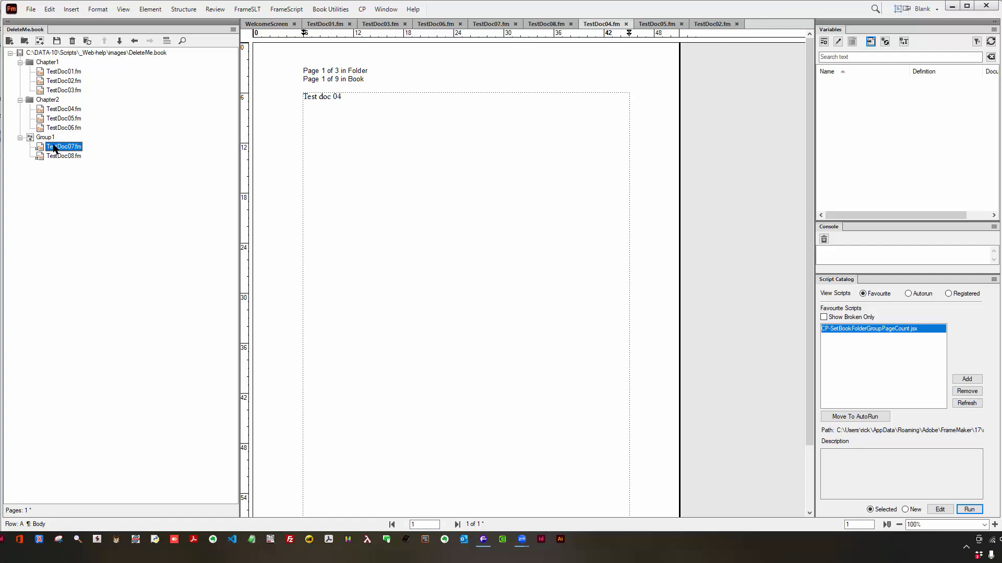